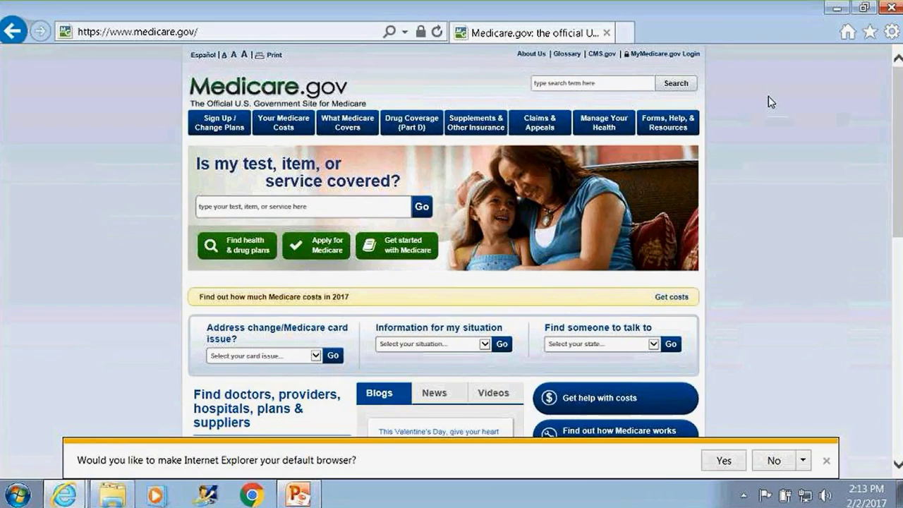
Step: Open the MyMedicare.gov login page from the Medicare.gov home page and view its Secure Sign In section
{"action": "scroll", "coordinate": [768, 96], "scroll_direction": "up", "scroll_amount": 1}
{"action": "left_click", "coordinate": [677, 56]}
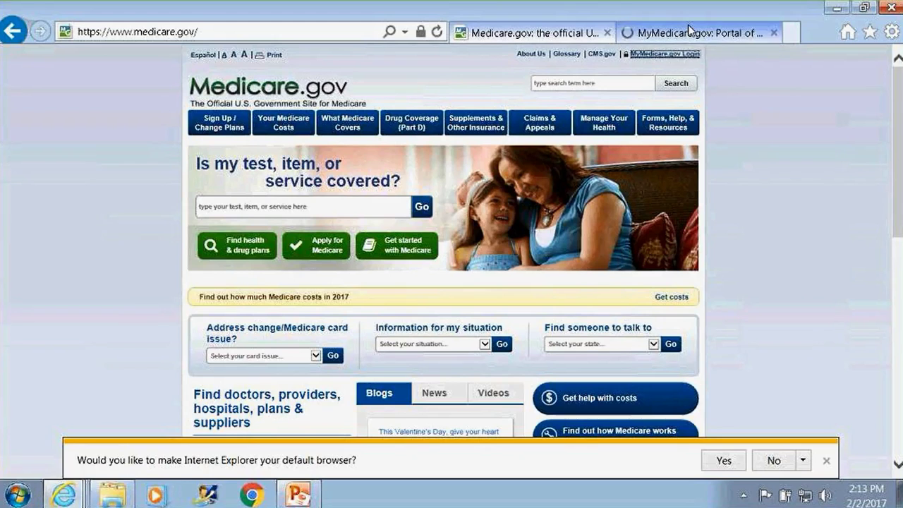
{"action": "left_click", "coordinate": [689, 31]}
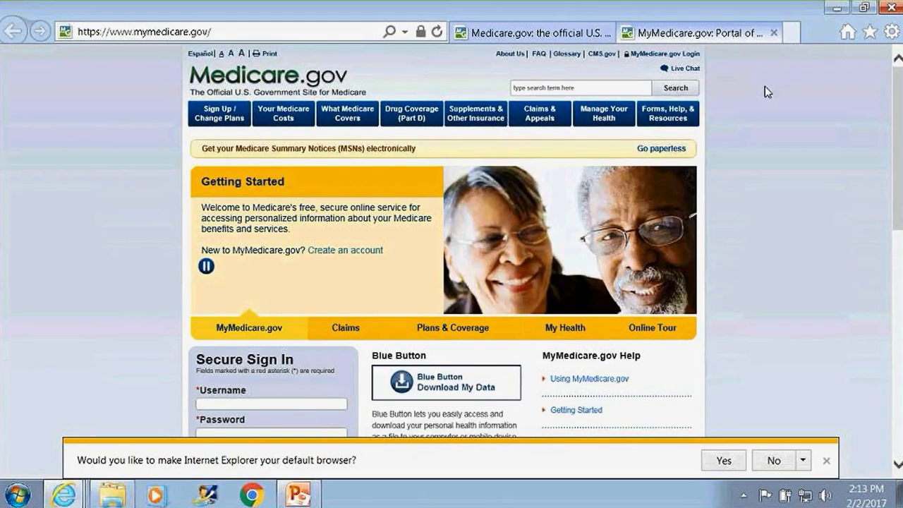
{"action": "scroll", "coordinate": [766, 88], "scroll_direction": "down", "scroll_amount": 1}
{"action": "scroll", "coordinate": [765, 86], "scroll_direction": "down", "scroll_amount": 2}
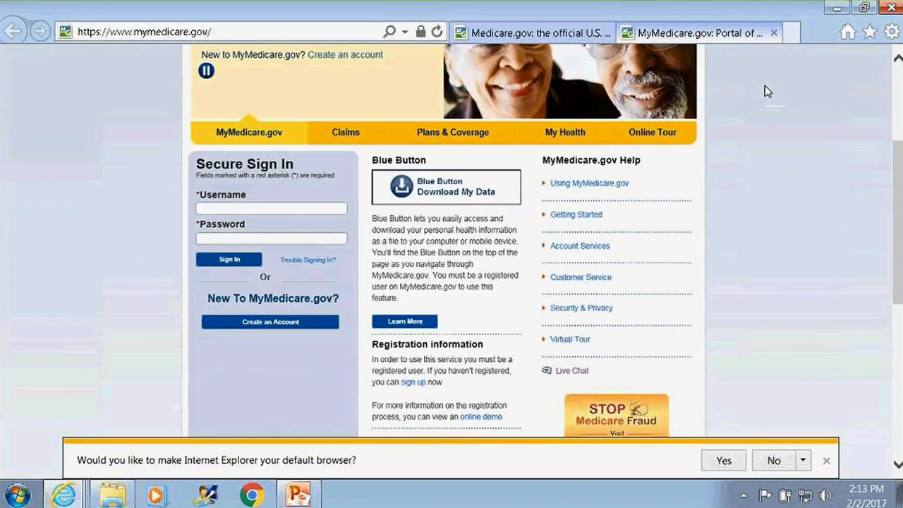
Step: Open the MyMedicare.gov account registration form, review its sign-up fields, and close the MyMedicare.gov page
{"action": "left_click", "coordinate": [312, 328]}
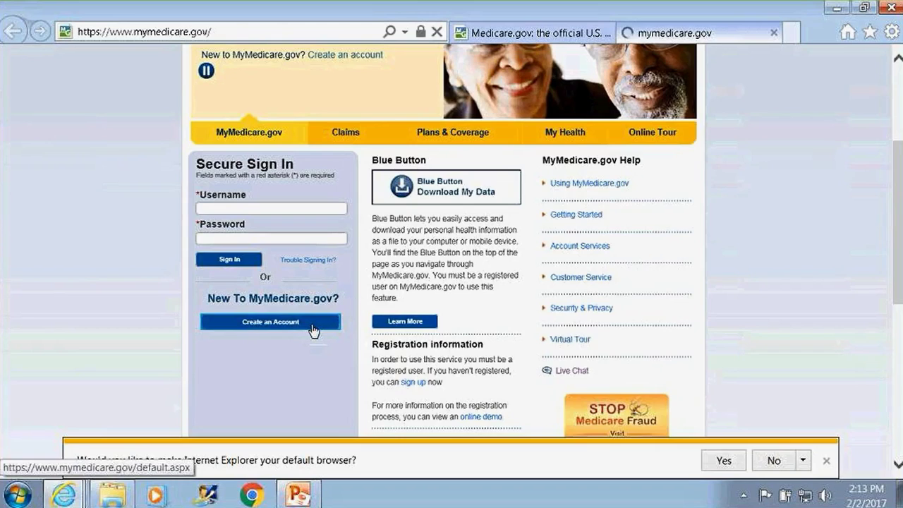
{"action": "scroll", "coordinate": [352, 275], "scroll_direction": "down", "scroll_amount": 2}
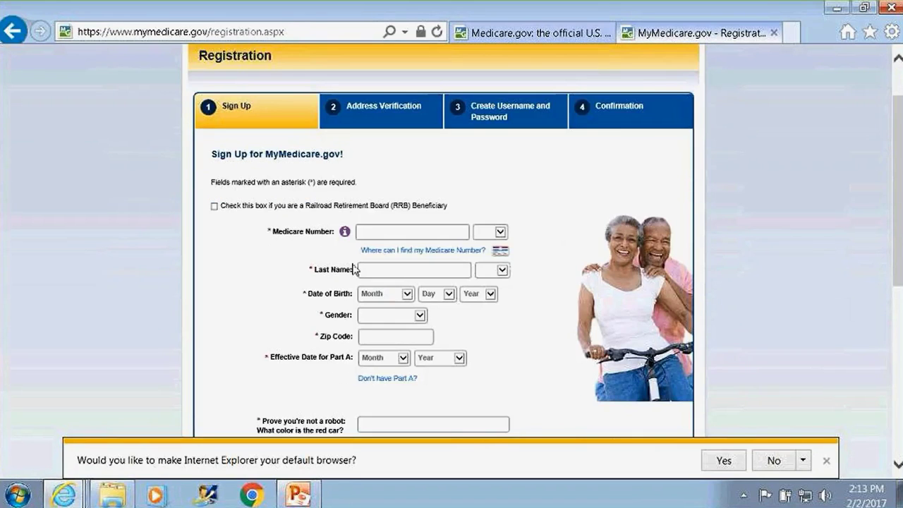
{"action": "scroll", "coordinate": [352, 269], "scroll_direction": "down", "scroll_amount": 1}
{"action": "scroll", "coordinate": [259, 249], "scroll_direction": "down", "scroll_amount": 1}
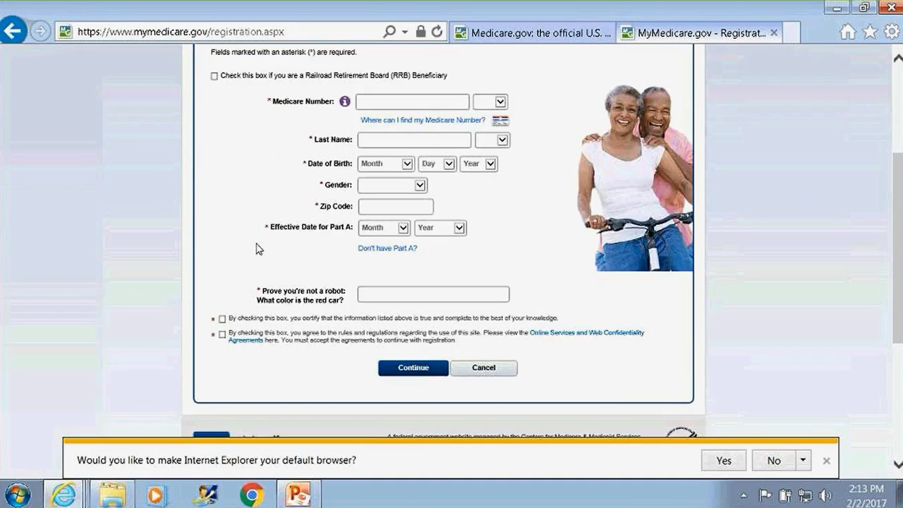
{"action": "scroll", "coordinate": [262, 240], "scroll_direction": "down", "scroll_amount": 1}
{"action": "scroll", "coordinate": [291, 198], "scroll_direction": "up", "scroll_amount": 1}
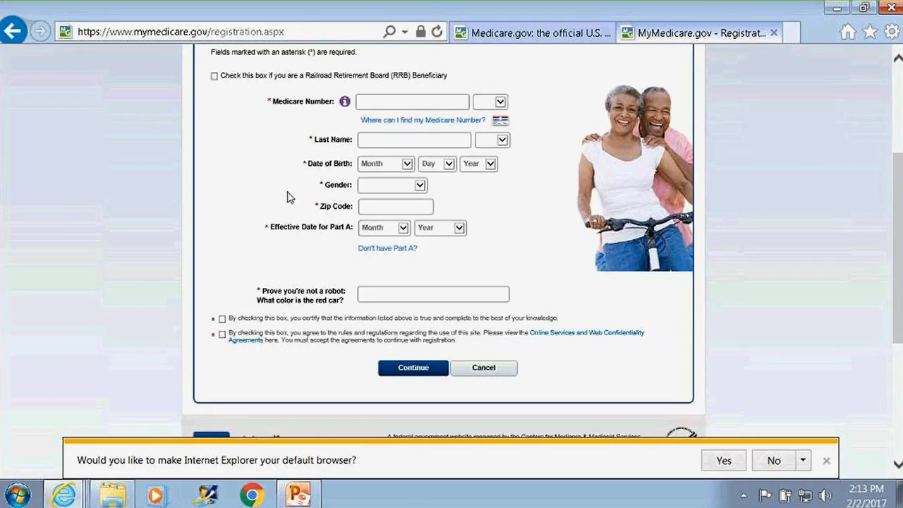
{"action": "scroll", "coordinate": [337, 185], "scroll_direction": "down", "scroll_amount": 1}
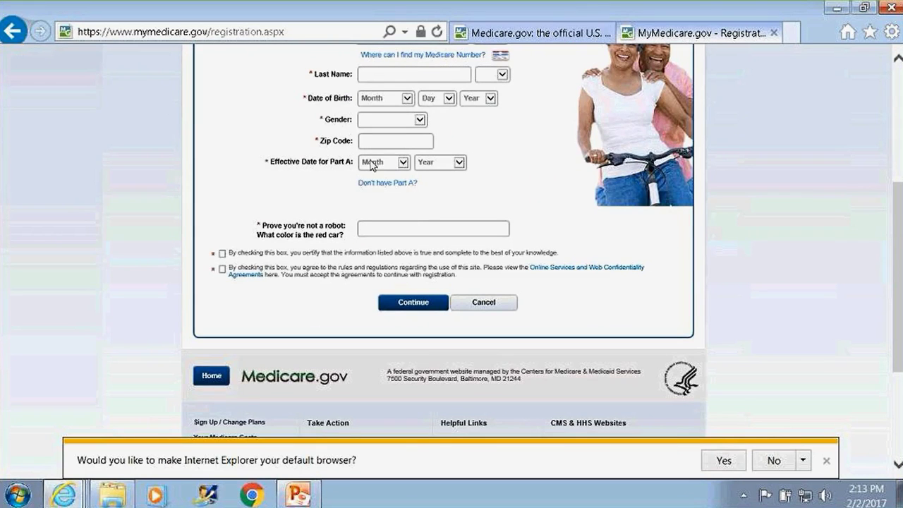
{"action": "scroll", "coordinate": [721, 82], "scroll_direction": "up", "scroll_amount": 3}
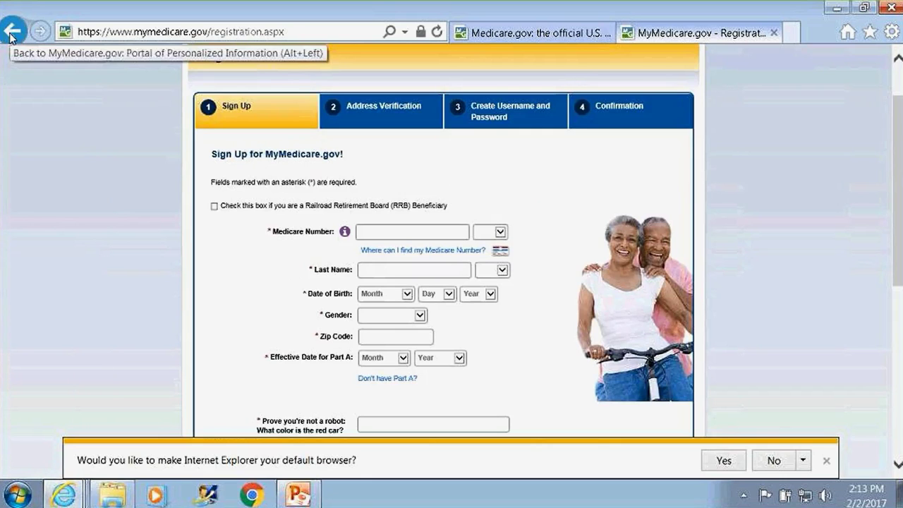
{"action": "left_click", "coordinate": [773, 33]}
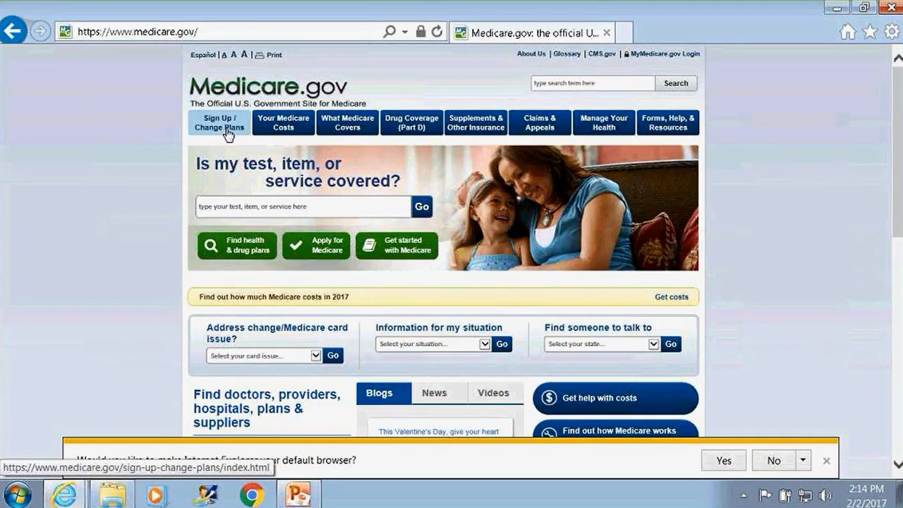
Step: Look through the topics under the home page's main categories, including Your Medicare Costs, What Medicare Covers, and Supplements & Other Insurance
{"action": "mouse_move", "coordinate": [240, 131]}
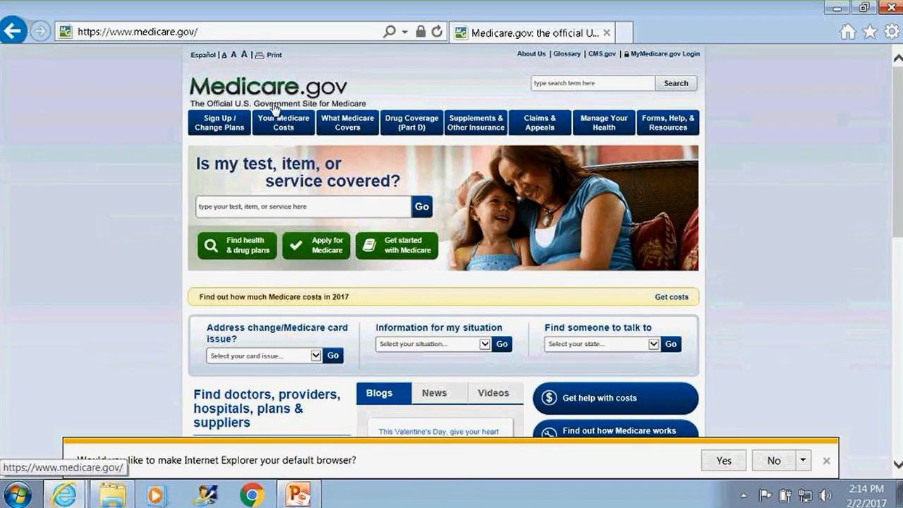
{"action": "mouse_move", "coordinate": [296, 131]}
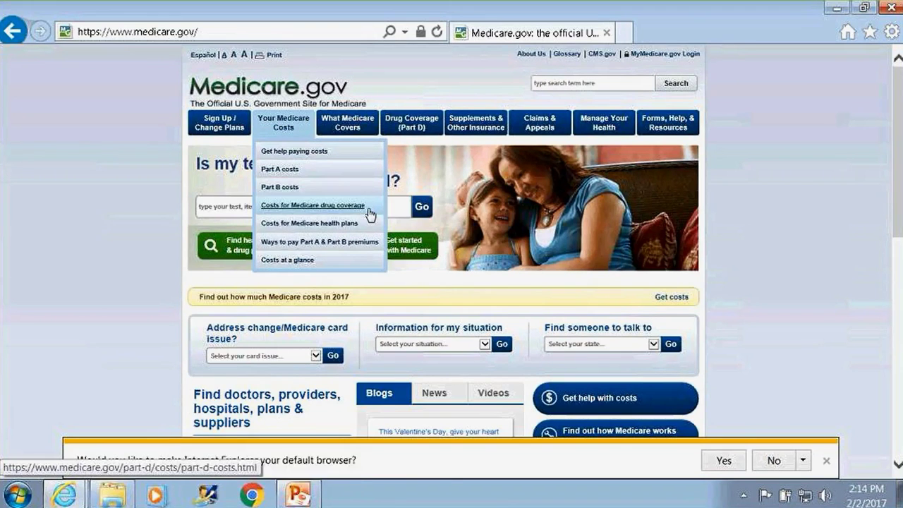
{"action": "mouse_move", "coordinate": [371, 127]}
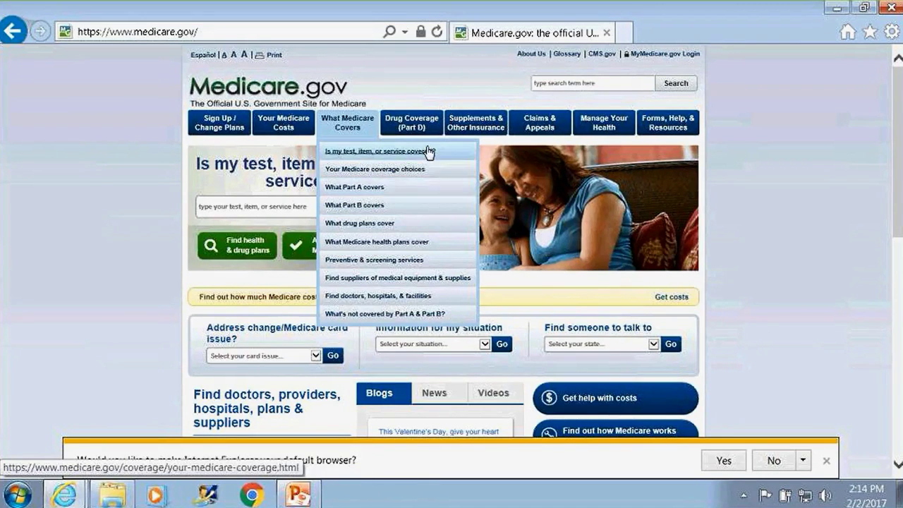
{"action": "mouse_move", "coordinate": [436, 149]}
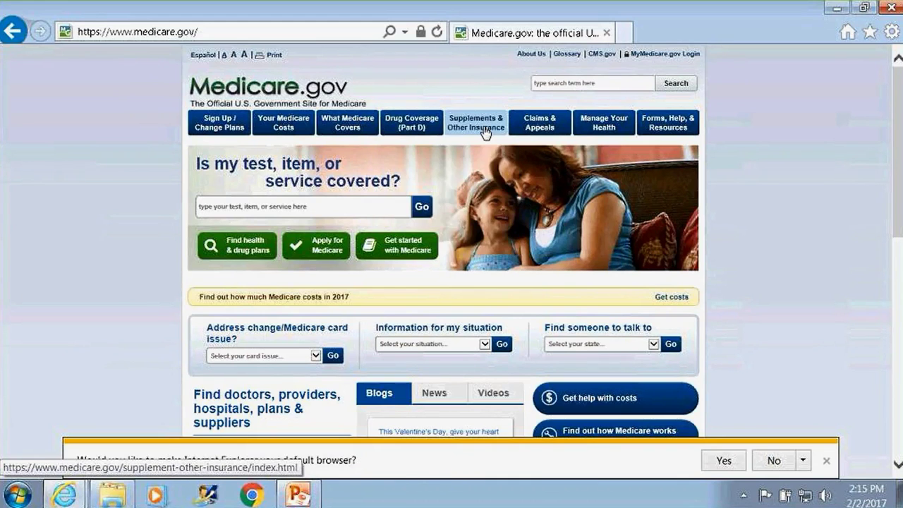
{"action": "mouse_move", "coordinate": [486, 128]}
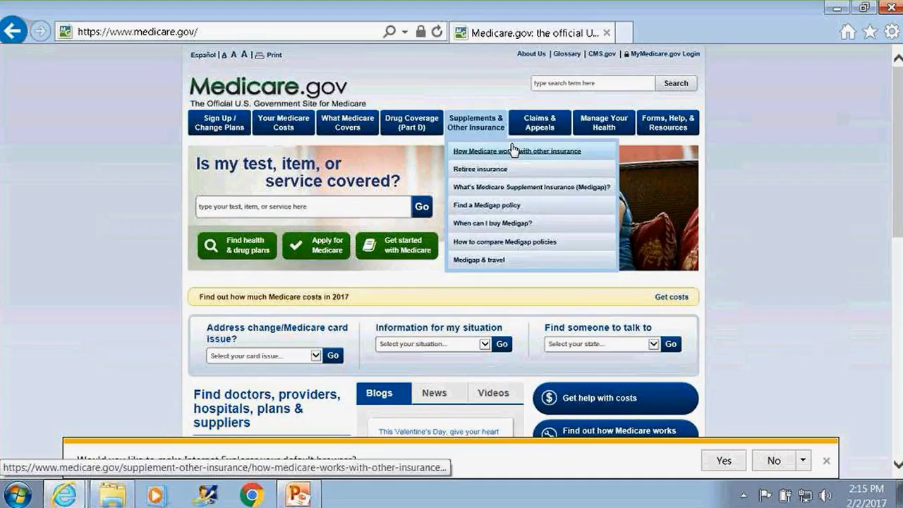
{"action": "mouse_move", "coordinate": [543, 136]}
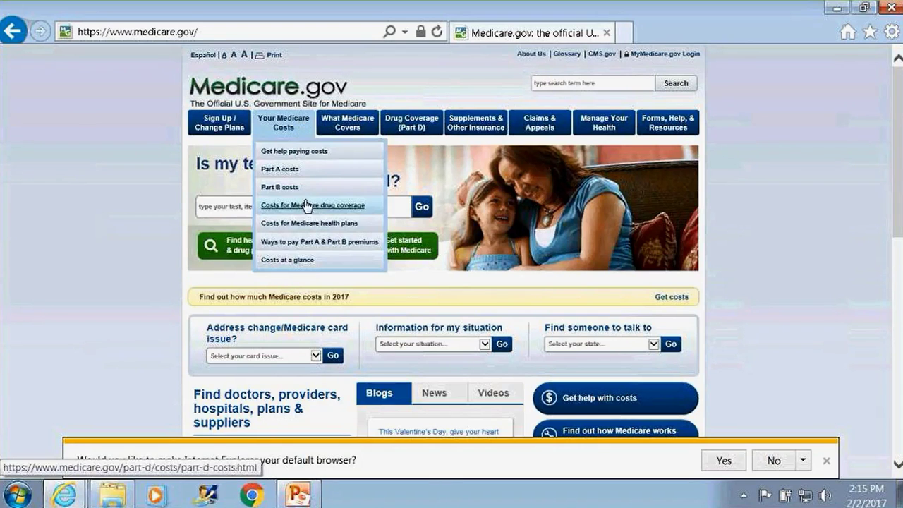
Step: Search the Medicare.gov site for the suggested term "medicare advantage disenrollment" and look through the results
{"action": "left_click", "coordinate": [575, 83]}
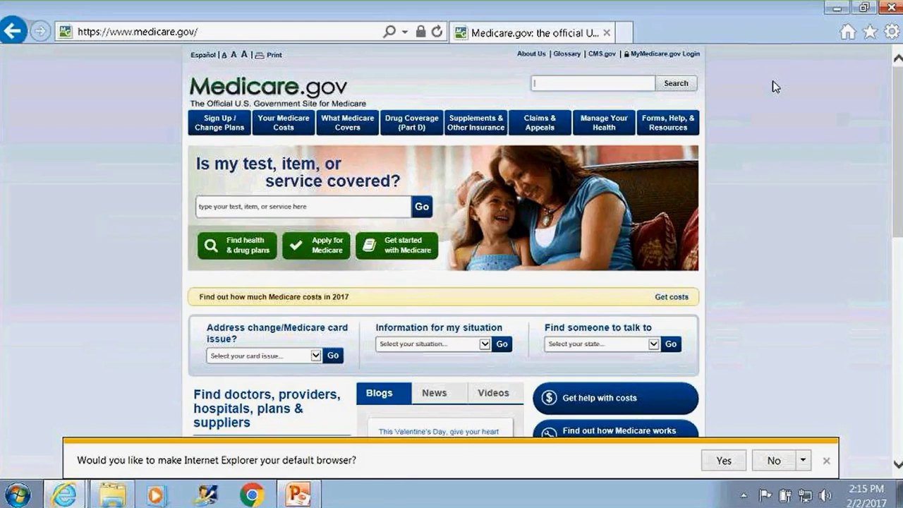
{"action": "type", "text": "medicare ad"}
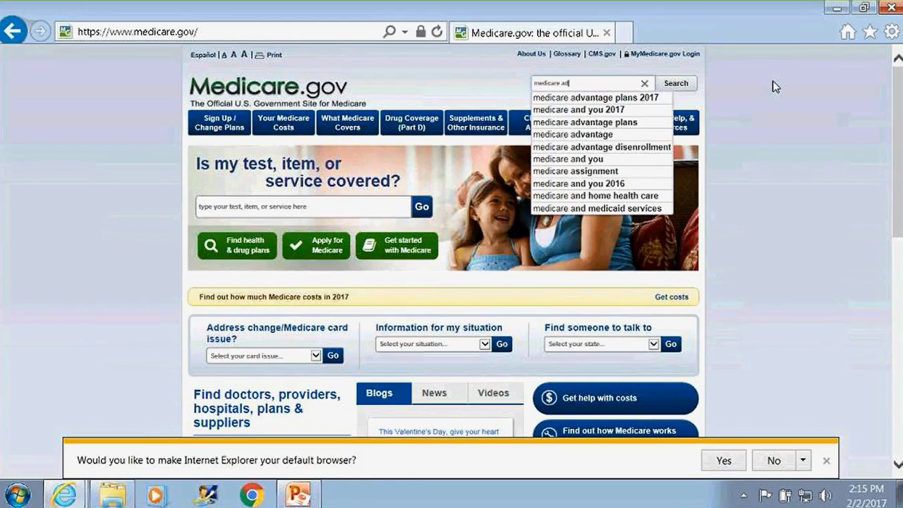
{"action": "type", "text": "vant"}
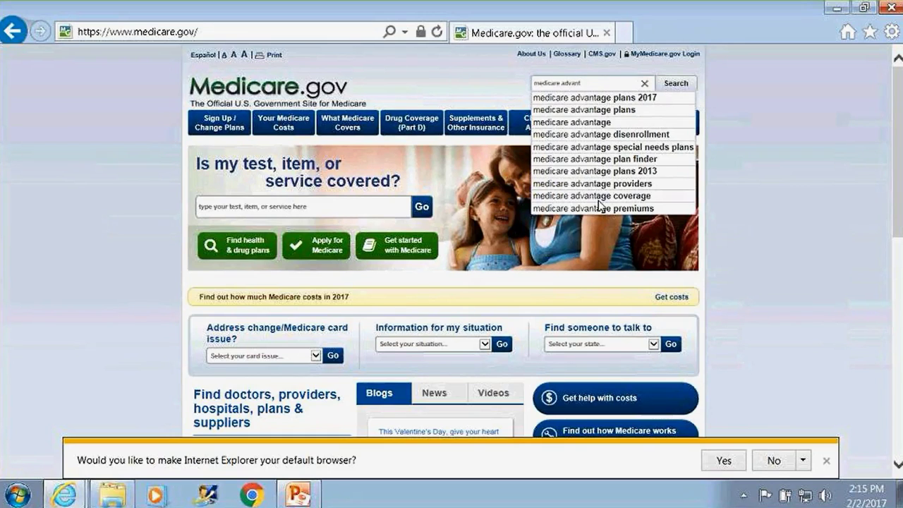
{"action": "left_click", "coordinate": [602, 139]}
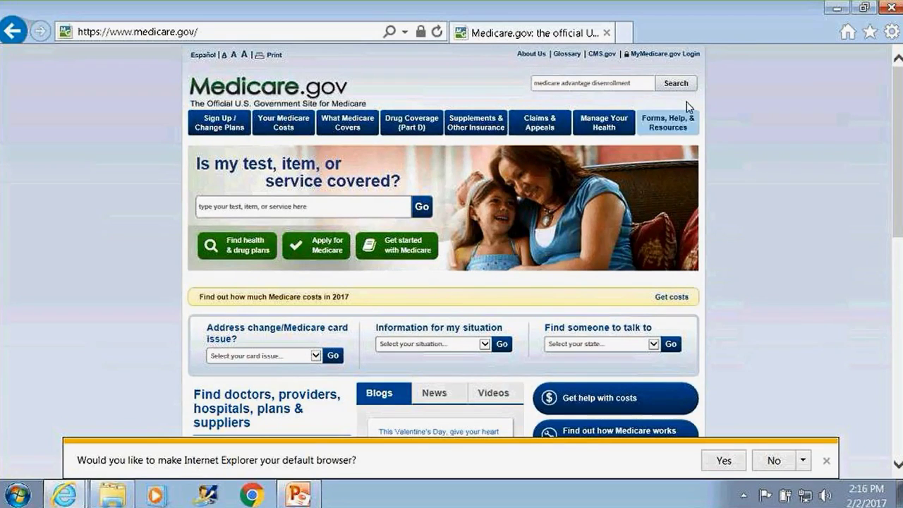
{"action": "left_click", "coordinate": [676, 83]}
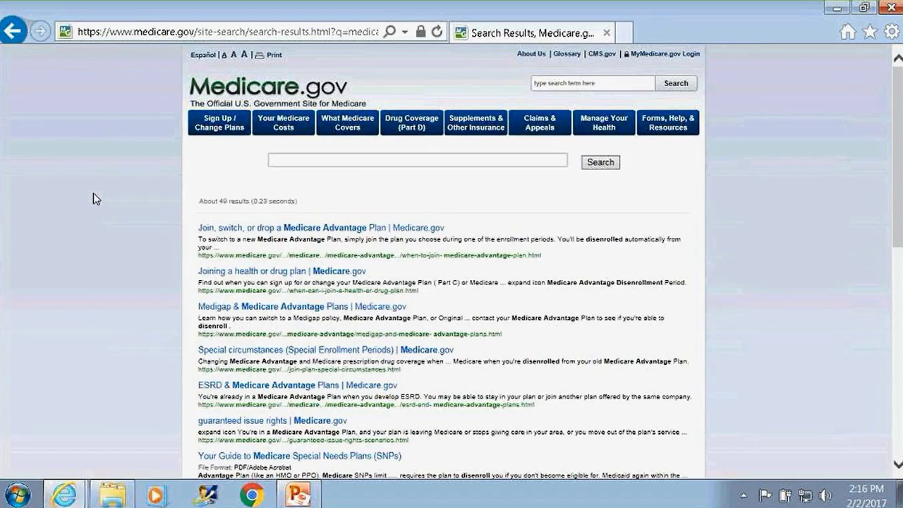
{"action": "scroll", "coordinate": [93, 193], "scroll_direction": "down", "scroll_amount": 2}
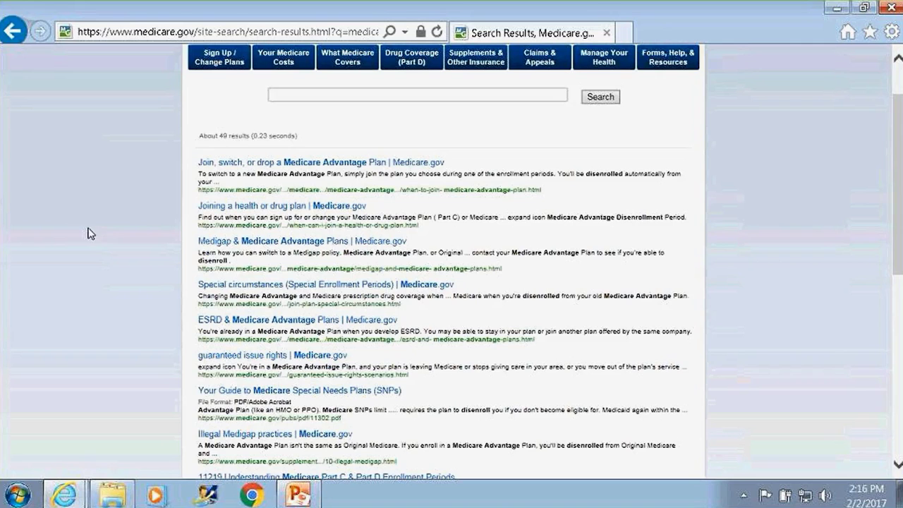
Step: Return to the Medicare.gov home page and try out the entry field for checking whether a test, item, or service is covered
{"action": "left_click", "coordinate": [13, 30]}
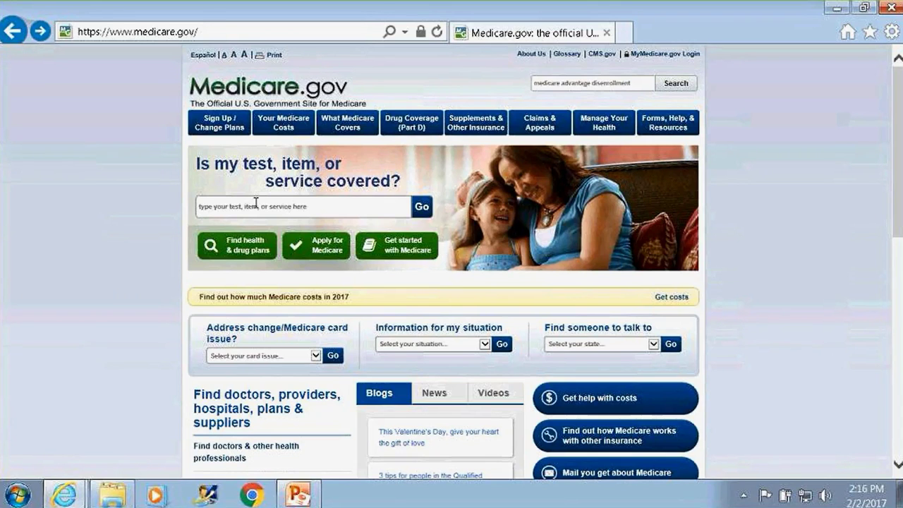
{"action": "left_click", "coordinate": [322, 206]}
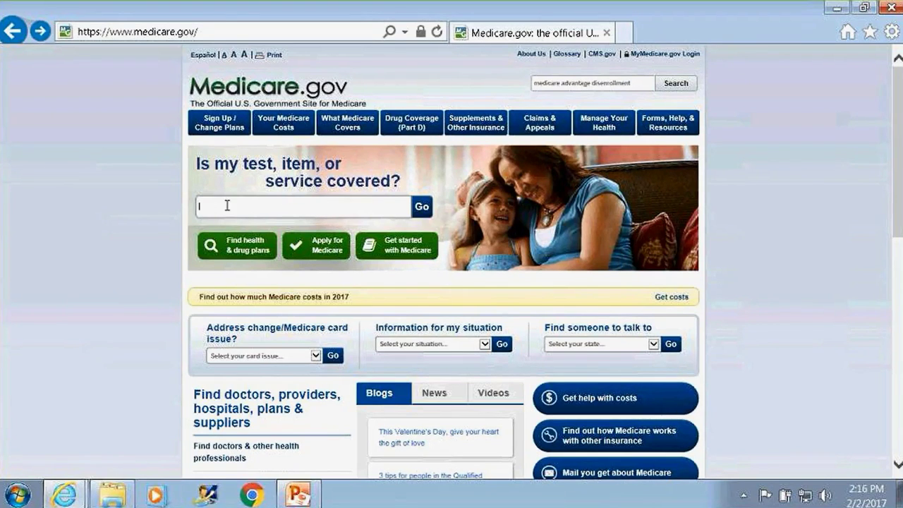
{"action": "left_click", "coordinate": [137, 203]}
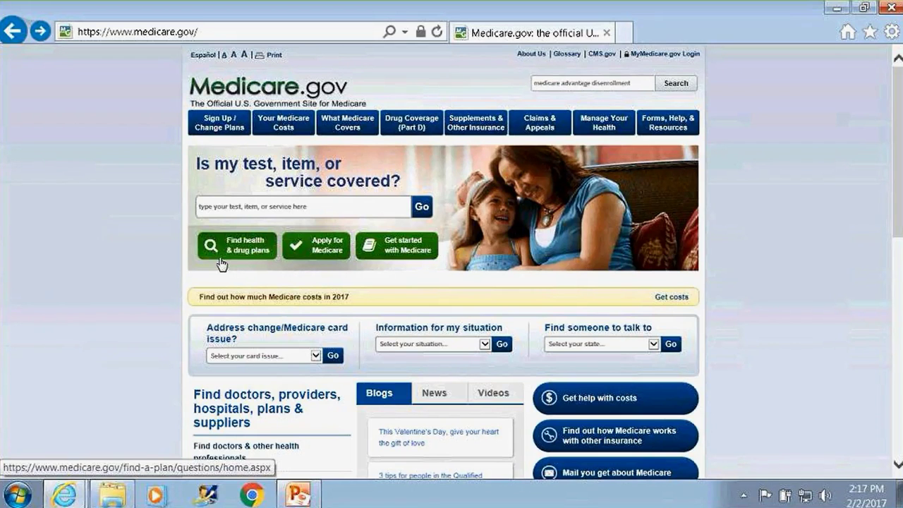
Step: View the News and Videos lists on the home page, and switch back to the Blogs list
{"action": "scroll", "coordinate": [196, 272], "scroll_direction": "down", "scroll_amount": 3}
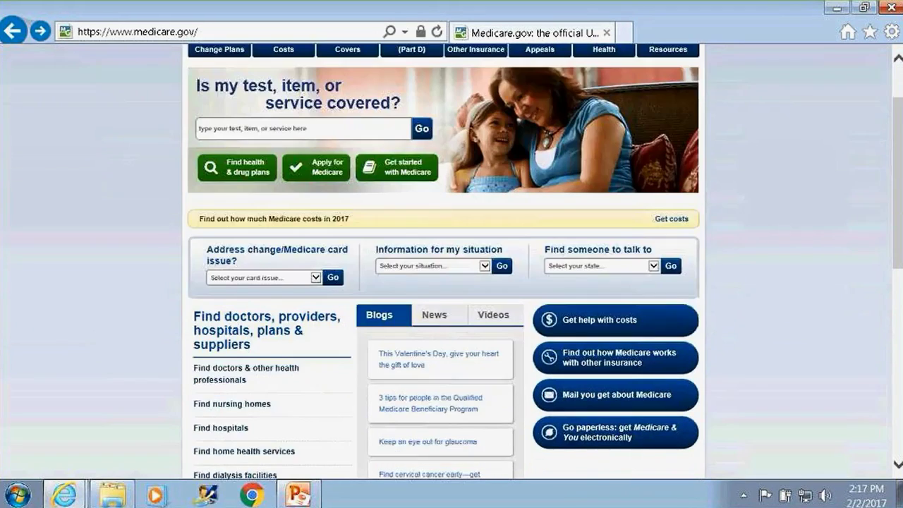
{"action": "scroll", "coordinate": [526, 315], "scroll_direction": "down", "scroll_amount": 1}
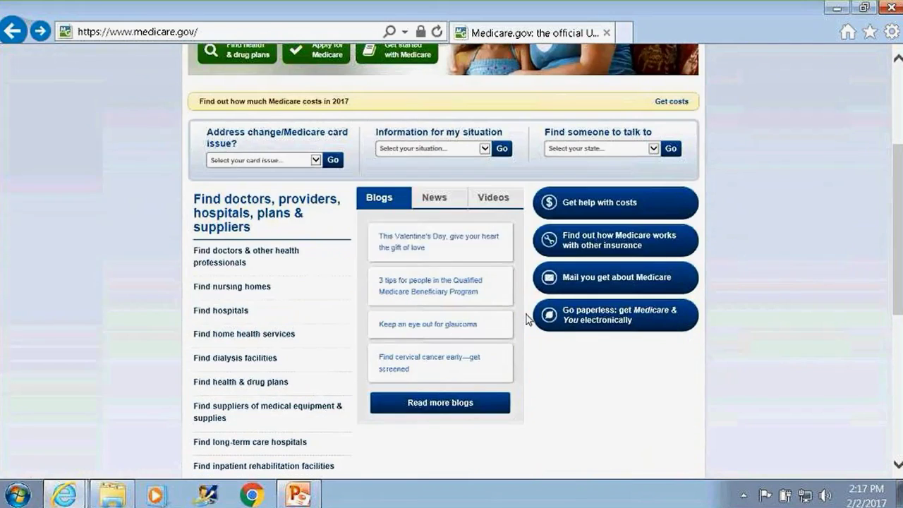
{"action": "left_click", "coordinate": [427, 201]}
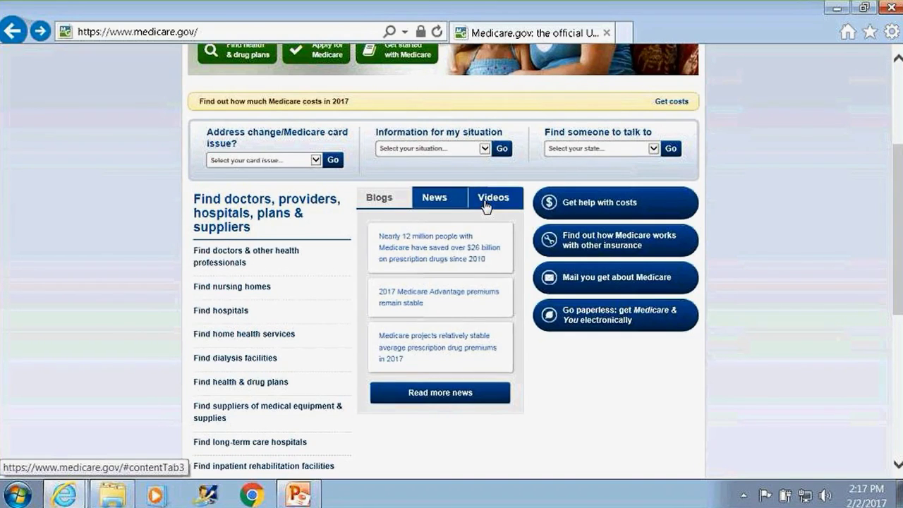
{"action": "left_click", "coordinate": [487, 200]}
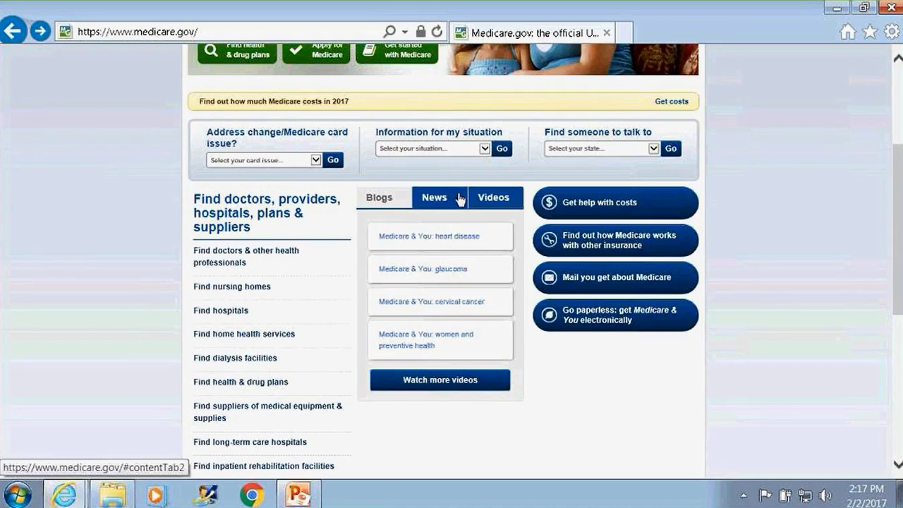
{"action": "left_click", "coordinate": [426, 199]}
{"action": "left_click", "coordinate": [381, 198]}
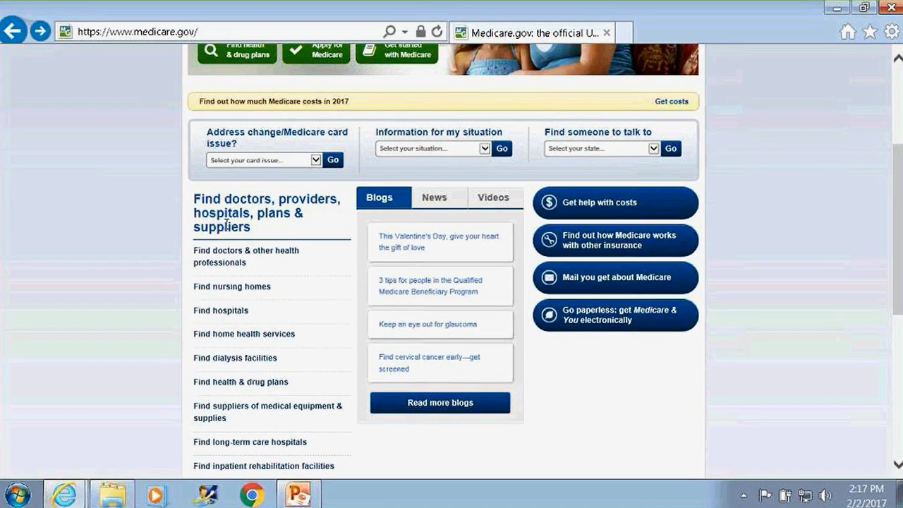
Step: Open the Go paperless page for getting the "Medicare & You" handbook electronically and review its step 1 information form
{"action": "scroll", "coordinate": [125, 231], "scroll_direction": "down", "scroll_amount": 1}
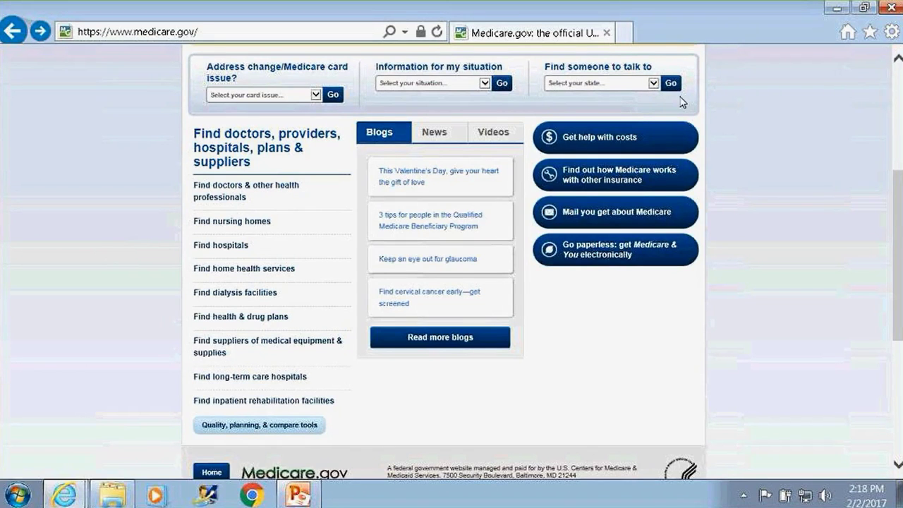
{"action": "scroll", "coordinate": [719, 123], "scroll_direction": "down", "scroll_amount": 1}
{"action": "scroll", "coordinate": [719, 123], "scroll_direction": "down", "scroll_amount": 1}
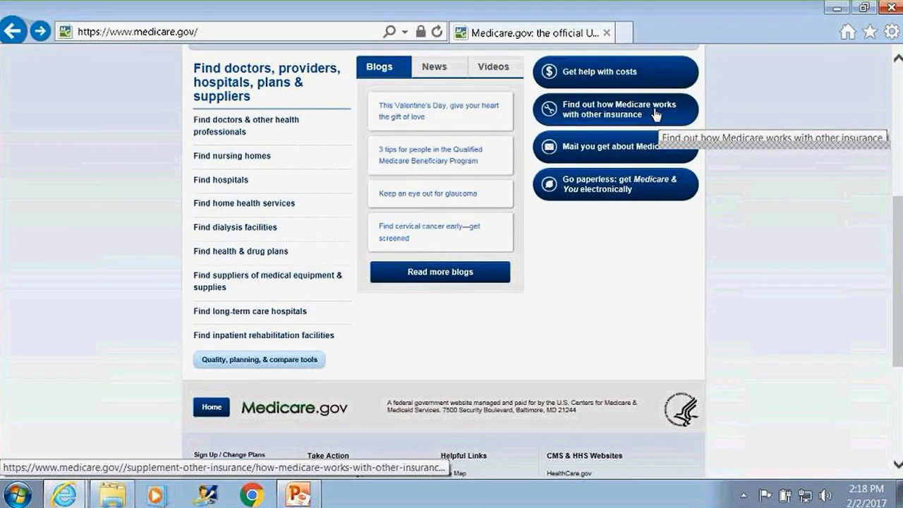
{"action": "left_click", "coordinate": [583, 188]}
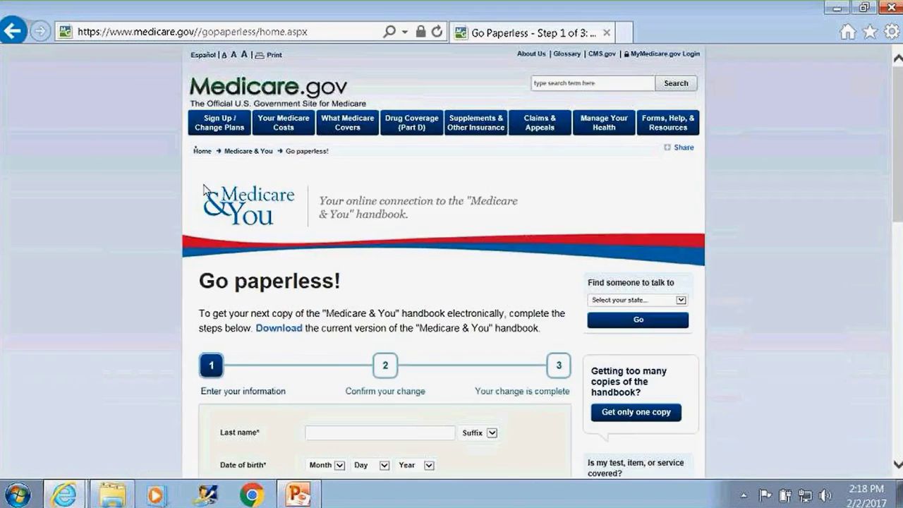
{"action": "scroll", "coordinate": [205, 189], "scroll_direction": "down", "scroll_amount": 3}
{"action": "scroll", "coordinate": [106, 164], "scroll_direction": "down", "scroll_amount": 1}
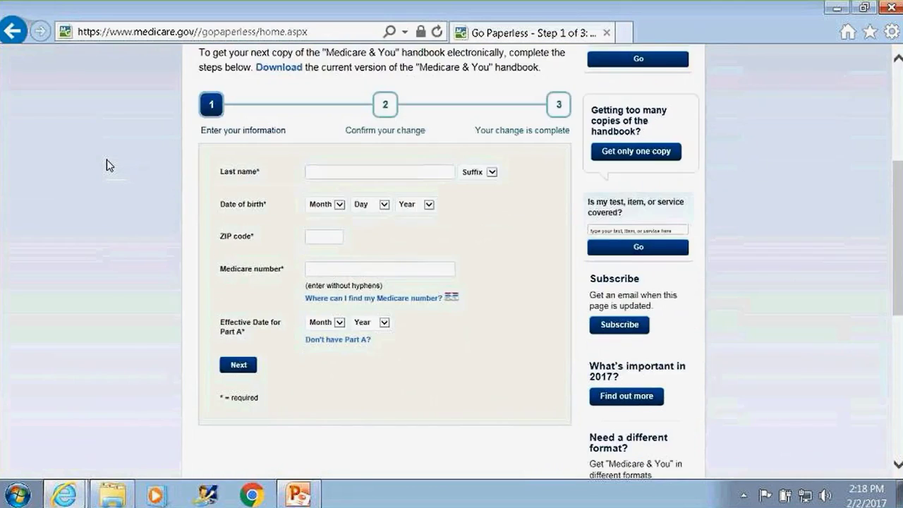
{"action": "scroll", "coordinate": [106, 164], "scroll_direction": "down", "scroll_amount": 1}
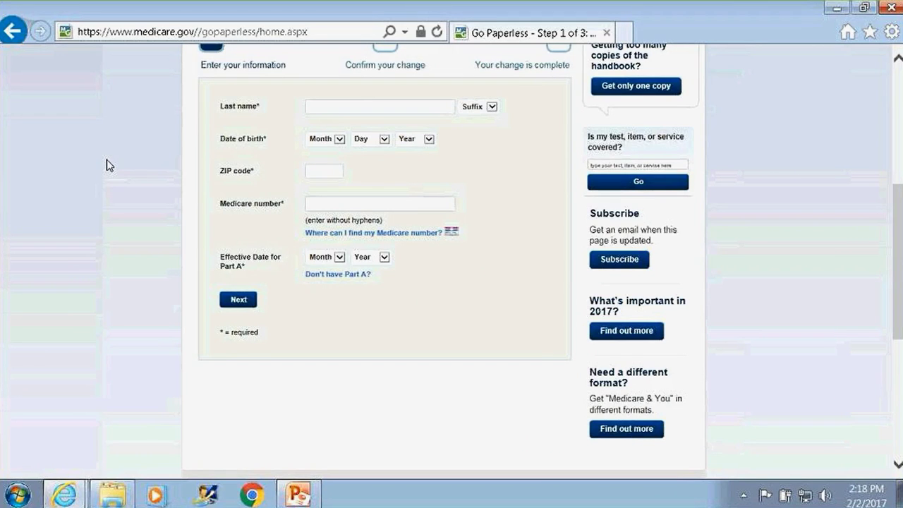
Step: Look over the rest of the Go paperless information form, and return to the Medicare.gov home page
{"action": "scroll", "coordinate": [165, 210], "scroll_direction": "down", "scroll_amount": 1}
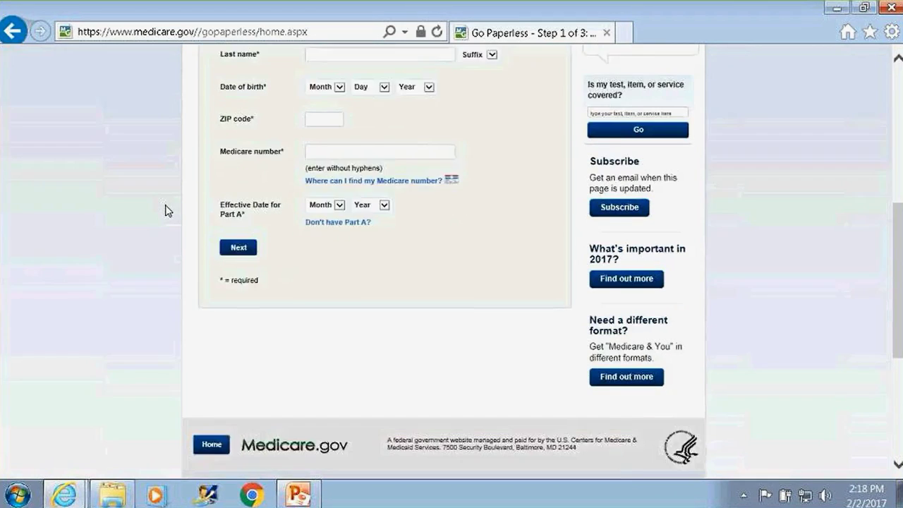
{"action": "scroll", "coordinate": [165, 211], "scroll_direction": "up", "scroll_amount": 3}
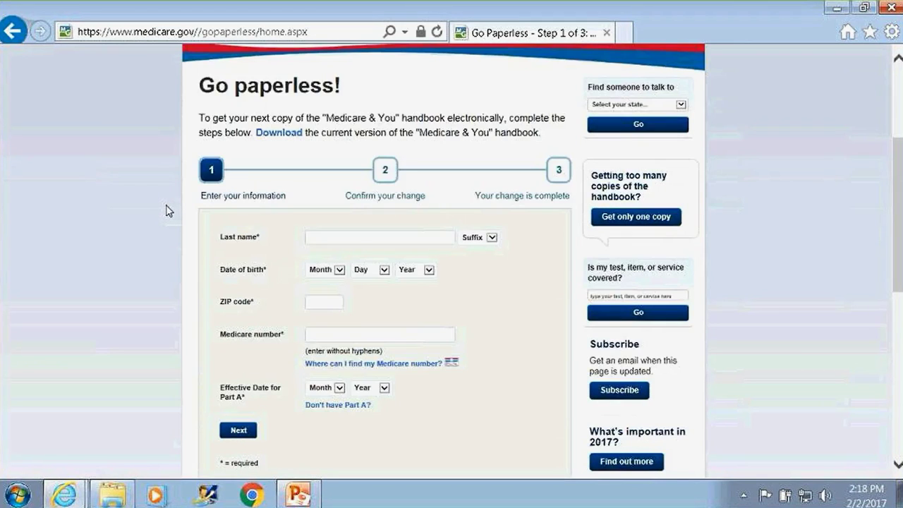
{"action": "left_click", "coordinate": [12, 31]}
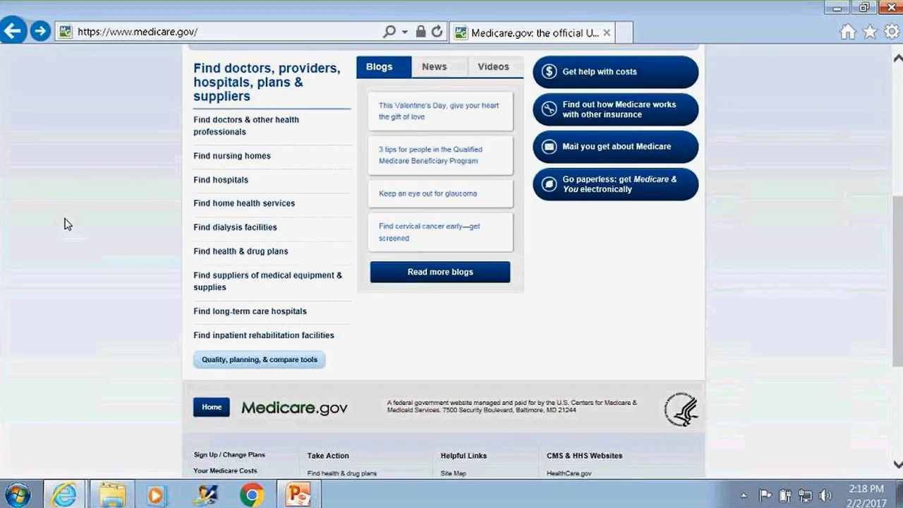
{"action": "scroll", "coordinate": [92, 234], "scroll_direction": "up", "scroll_amount": 5}
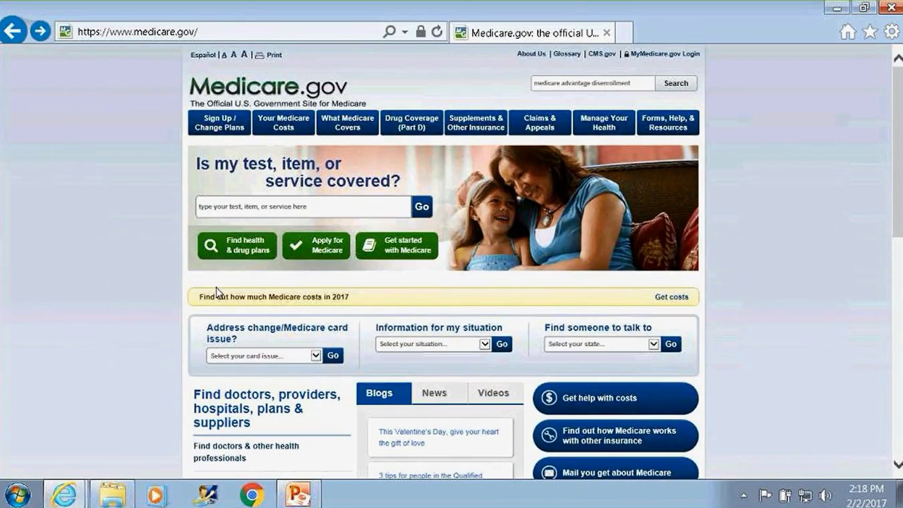
Step: Open the Medicare Plan Finder for health and drug plans and review its General Search and Personalized Search forms
{"action": "left_click", "coordinate": [248, 261]}
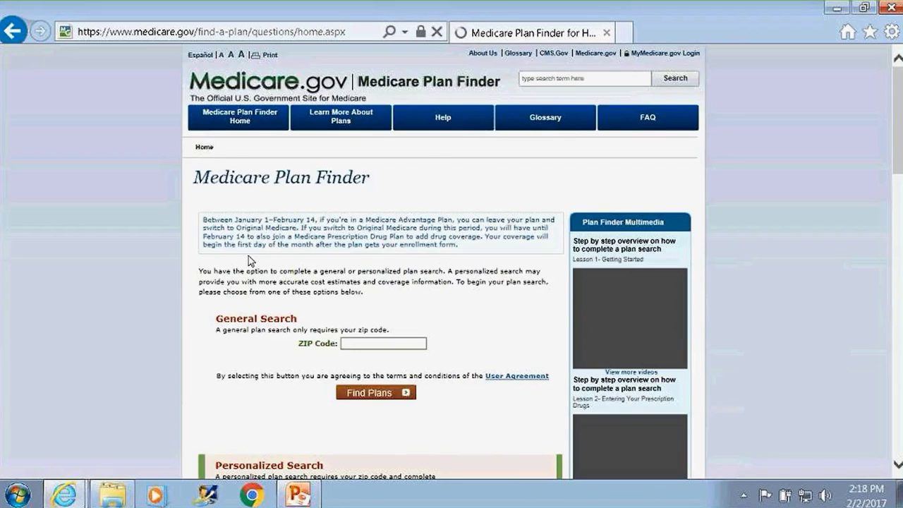
{"action": "scroll", "coordinate": [371, 253], "scroll_direction": "down", "scroll_amount": 2}
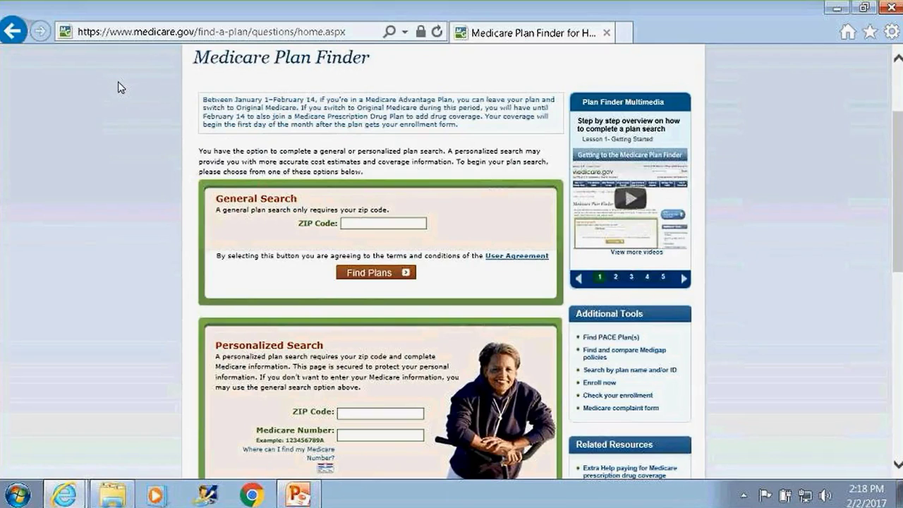
{"action": "scroll", "coordinate": [118, 86], "scroll_direction": "down", "scroll_amount": 1}
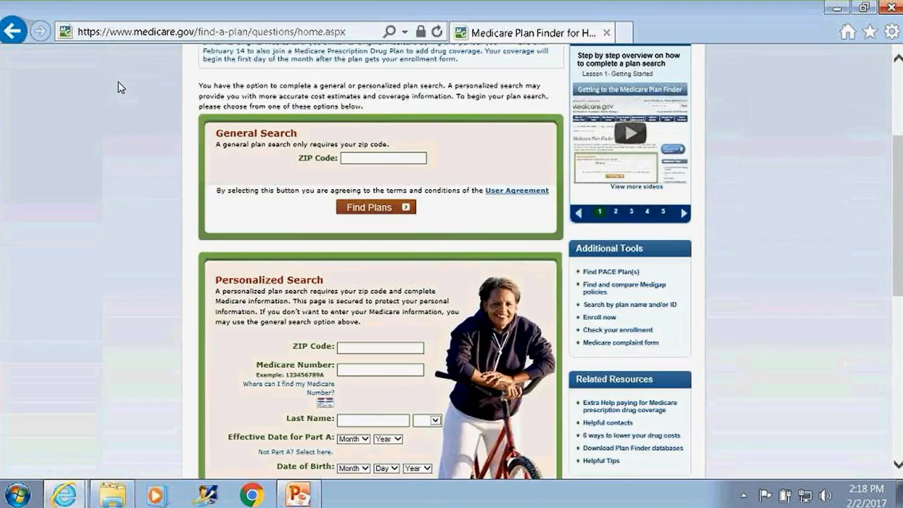
{"action": "scroll", "coordinate": [118, 87], "scroll_direction": "down", "scroll_amount": 1}
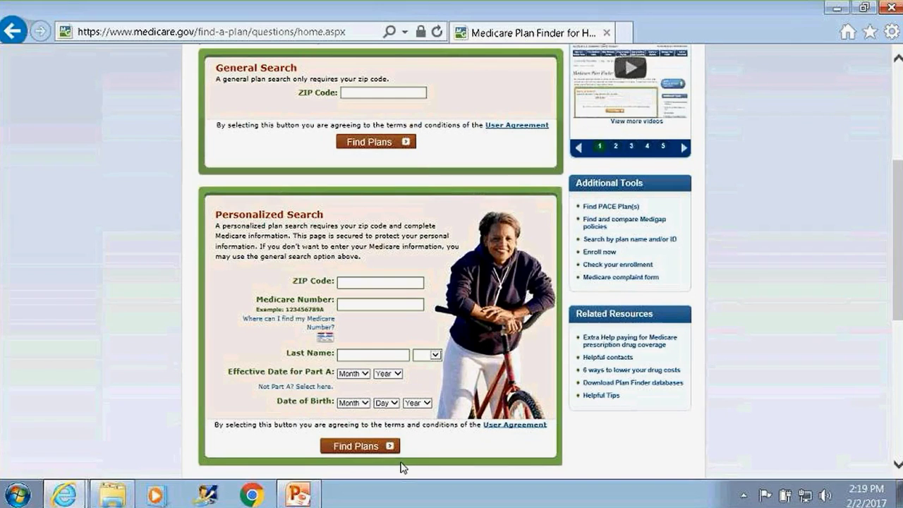
{"action": "scroll", "coordinate": [406, 403], "scroll_direction": "up", "scroll_amount": 3}
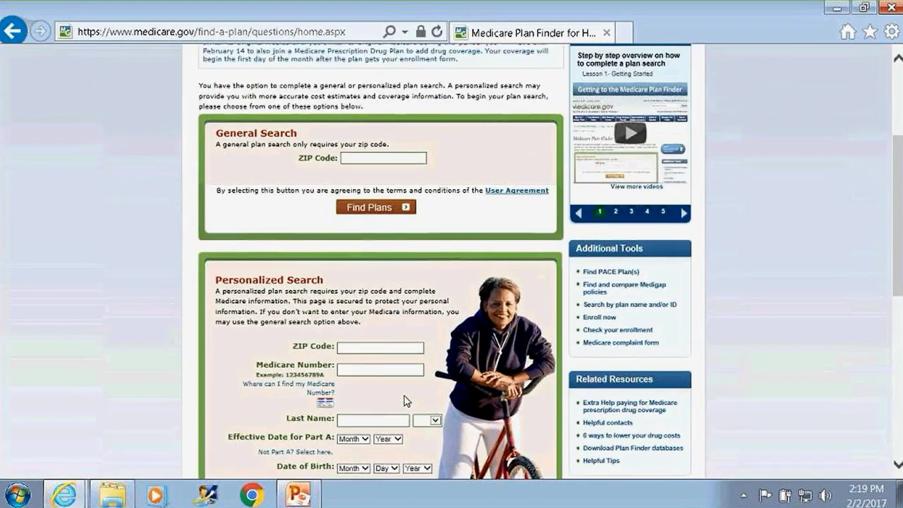
Step: Run a General Search for plans in ZIP code 44128
{"action": "left_click", "coordinate": [395, 223]}
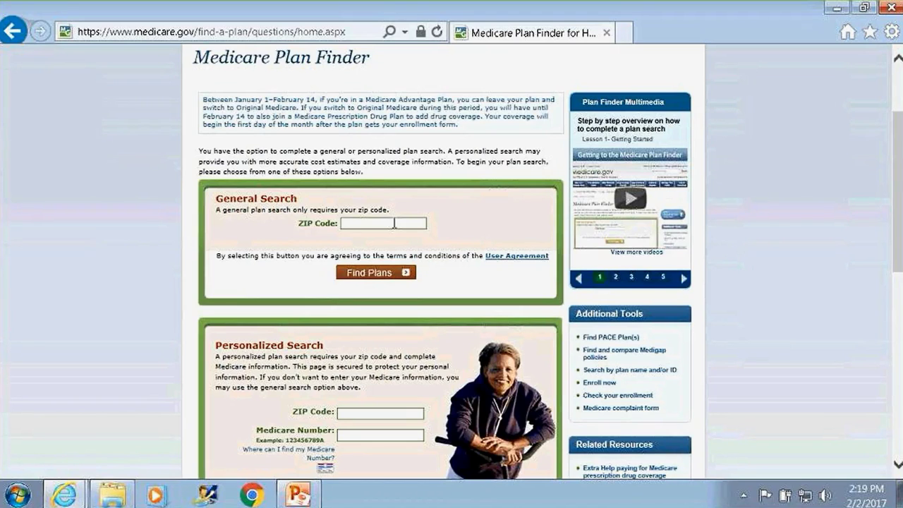
{"action": "type", "text": "44128"}
{"action": "left_click", "coordinate": [351, 281]}
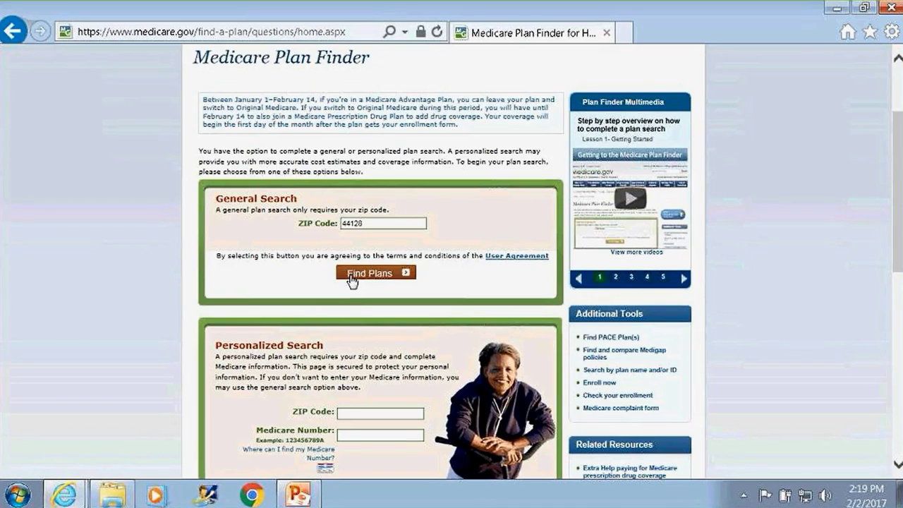
{"action": "left_click", "coordinate": [351, 276]}
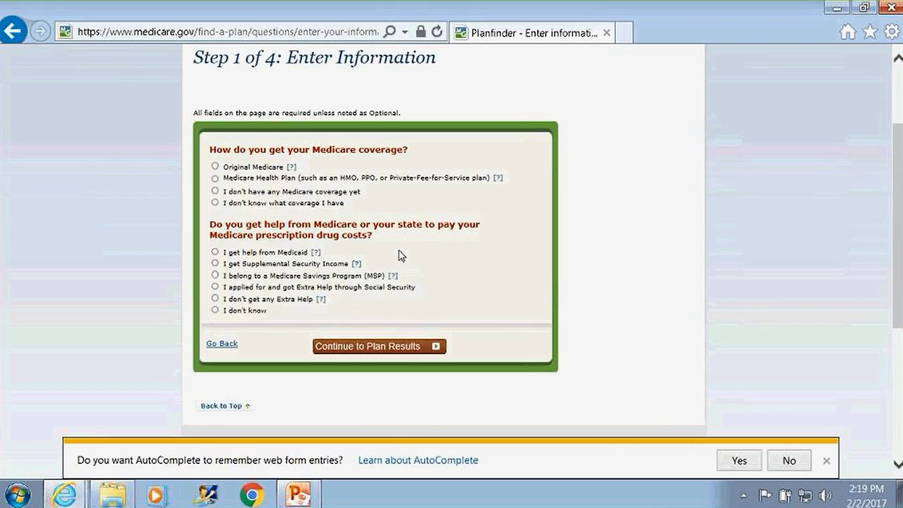
Step: Answer "I don't have any Medicare coverage yet" and "I don't get any Extra Help", and continue to the plan results
{"action": "scroll", "coordinate": [480, 203], "scroll_direction": "up", "scroll_amount": 1}
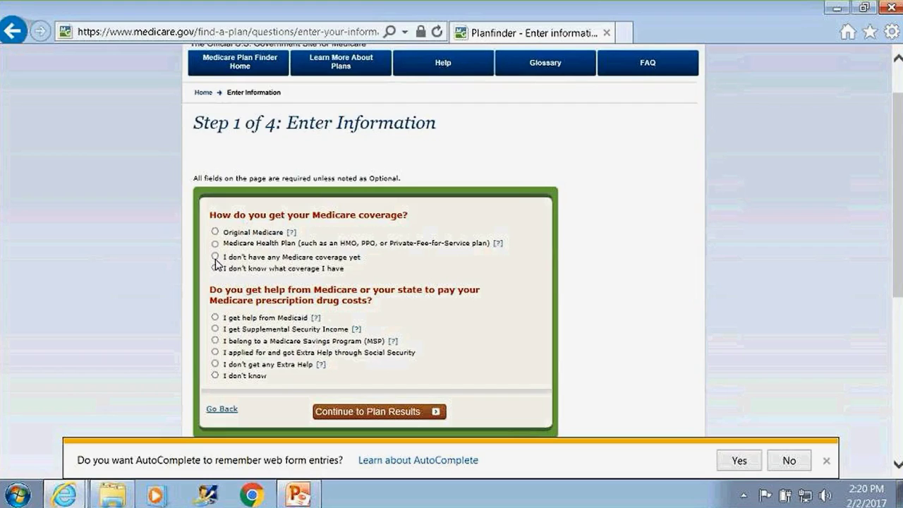
{"action": "left_click", "coordinate": [214, 258]}
{"action": "left_click", "coordinate": [216, 363]}
{"action": "left_click", "coordinate": [399, 420]}
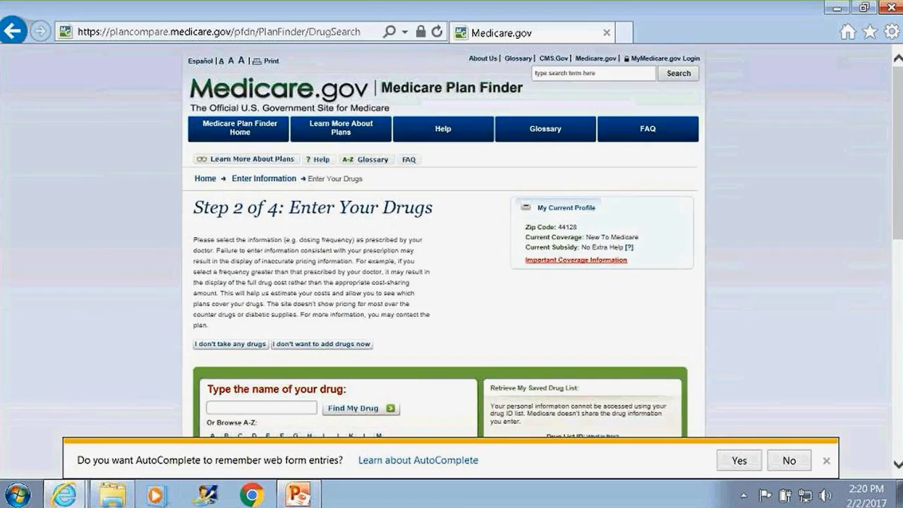
Step: Add Lisinopril TAB 10MG to the drug list with quantity 30, every 1 month, from a retail pharmacy
{"action": "scroll", "coordinate": [217, 293], "scroll_direction": "down", "scroll_amount": 2}
{"action": "scroll", "coordinate": [197, 284], "scroll_direction": "down", "scroll_amount": 2}
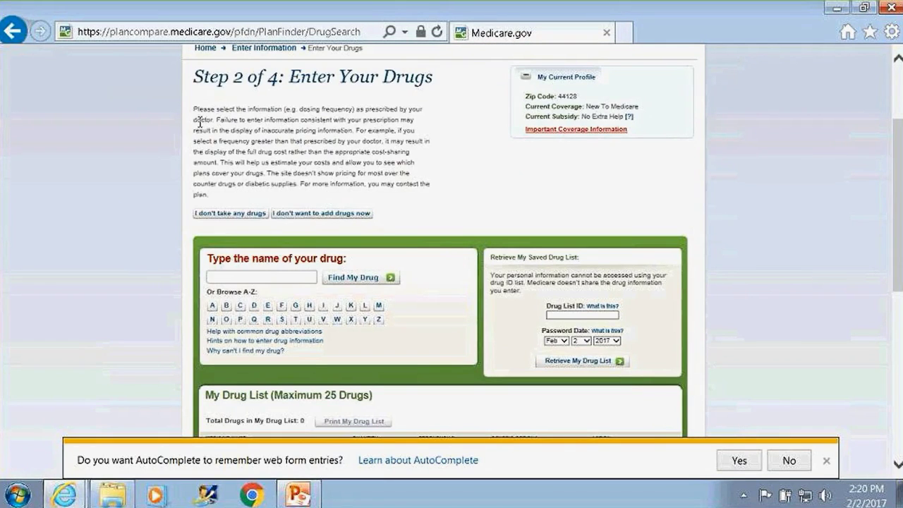
{"action": "scroll", "coordinate": [200, 121], "scroll_direction": "down", "scroll_amount": 2}
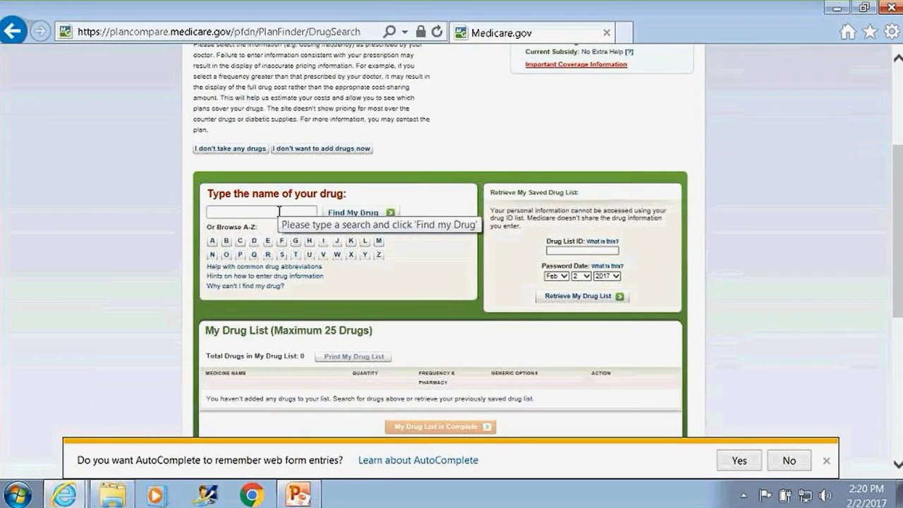
{"action": "left_click", "coordinate": [279, 211]}
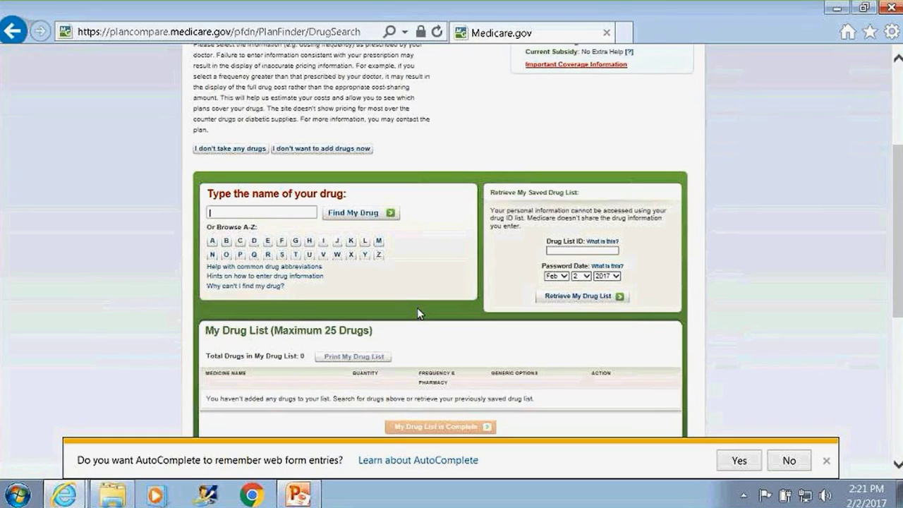
{"action": "type", "text": "li"}
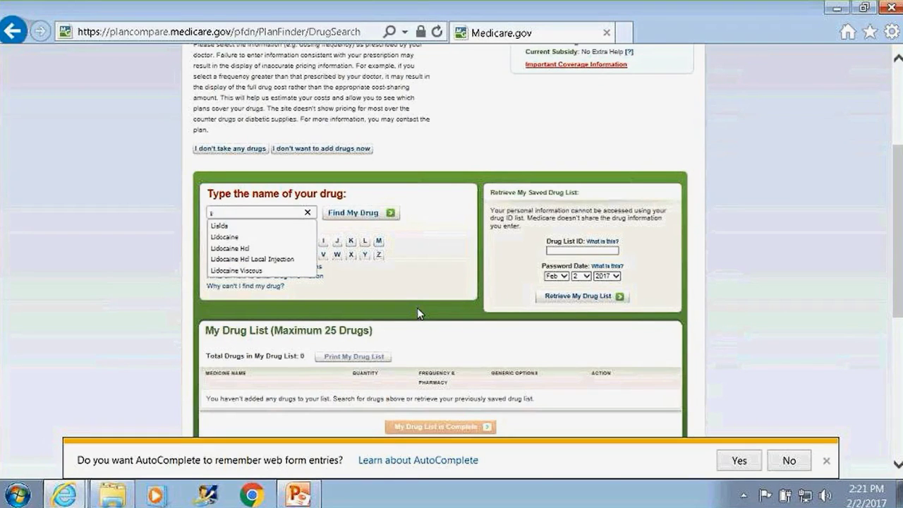
{"action": "type", "text": "sinopr"}
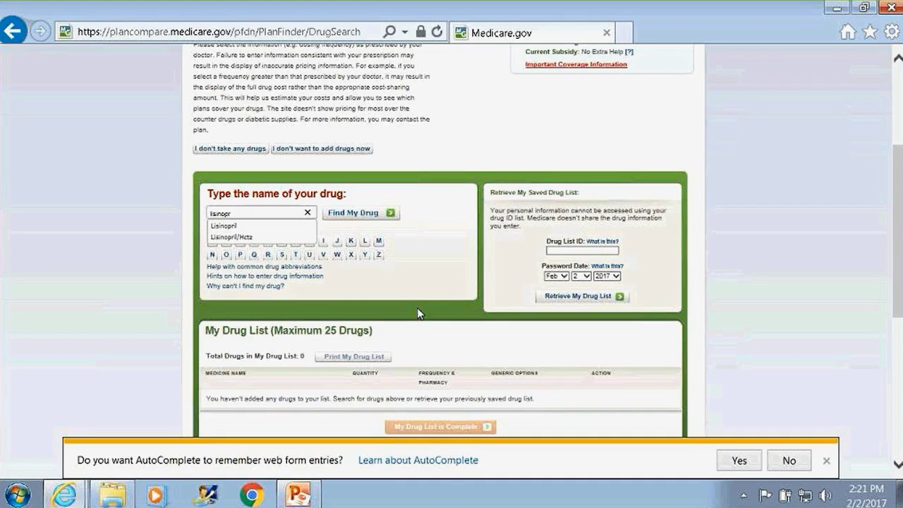
{"action": "left_click", "coordinate": [253, 233]}
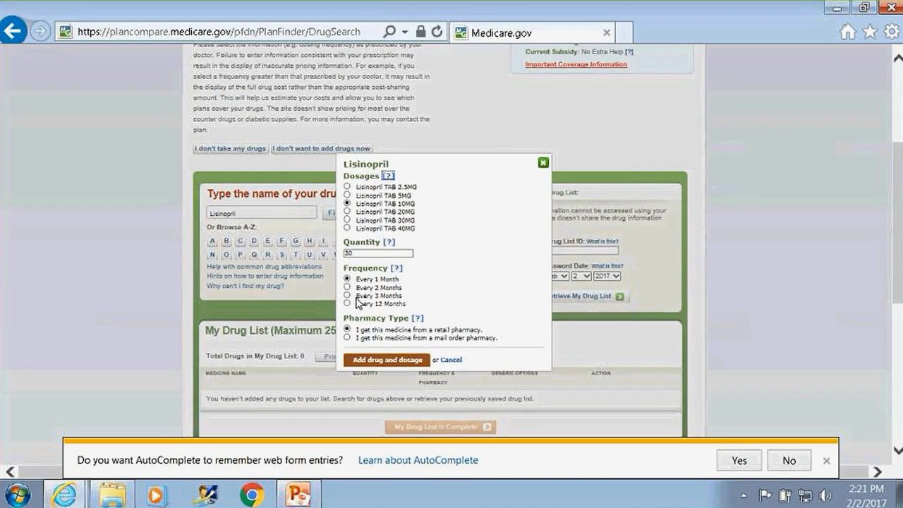
{"action": "left_click", "coordinate": [386, 360]}
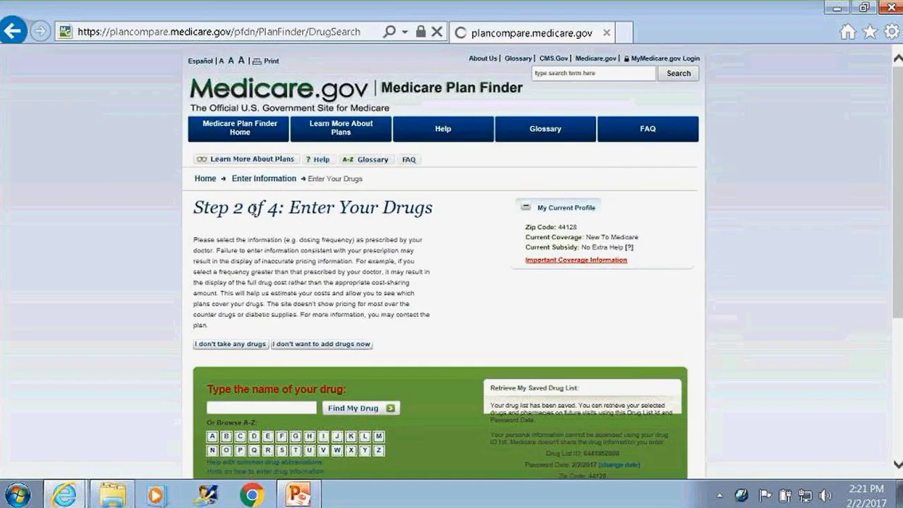
Step: Add Zoloft TAB 100MG, quantity 30 every 1 month from a retail pharmacy, using the lower cost generic Sertraline Hcl
{"action": "scroll", "coordinate": [279, 100], "scroll_direction": "down", "scroll_amount": 4}
{"action": "left_click", "coordinate": [279, 99]}
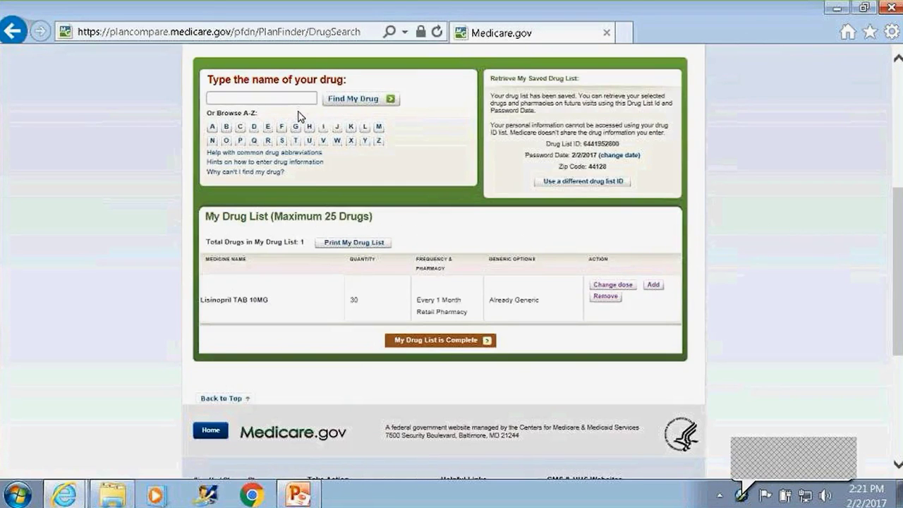
{"action": "type", "text": "zolo"}
{"action": "left_click", "coordinate": [300, 113]}
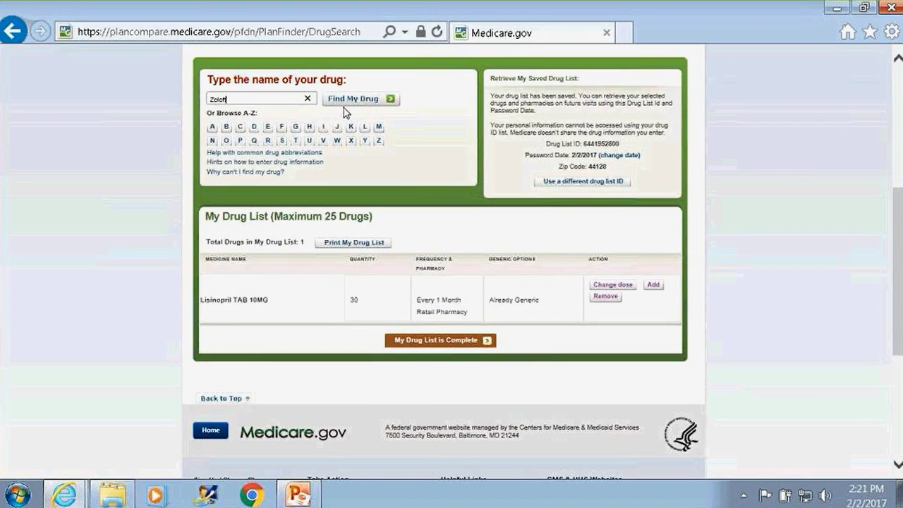
{"action": "left_click", "coordinate": [353, 99]}
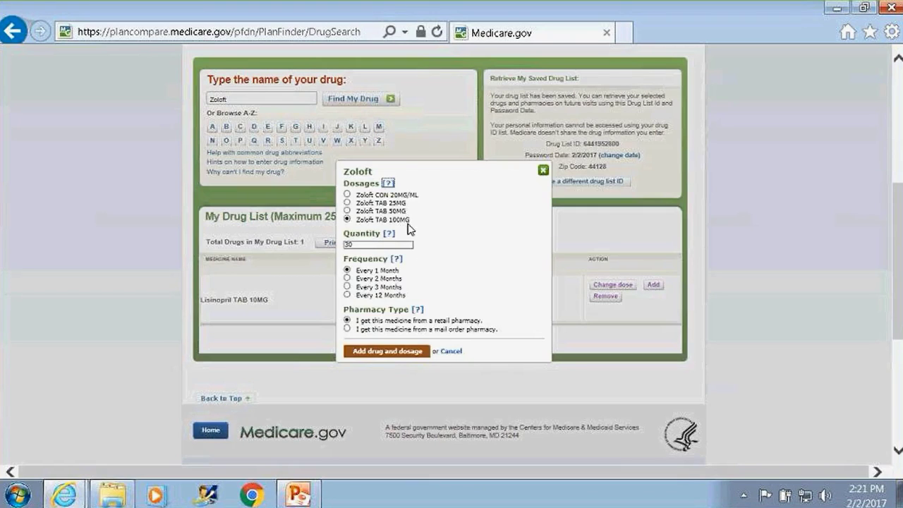
{"action": "left_click", "coordinate": [397, 353]}
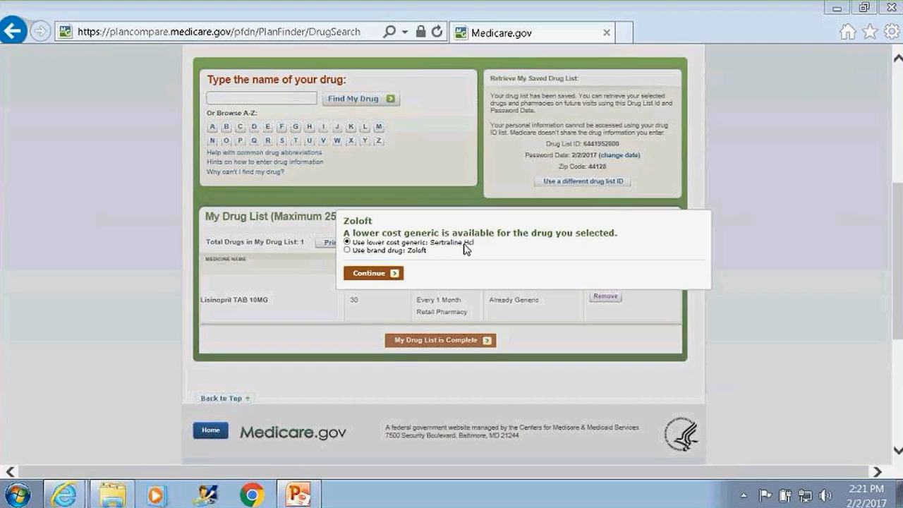
{"action": "left_click", "coordinate": [346, 250]}
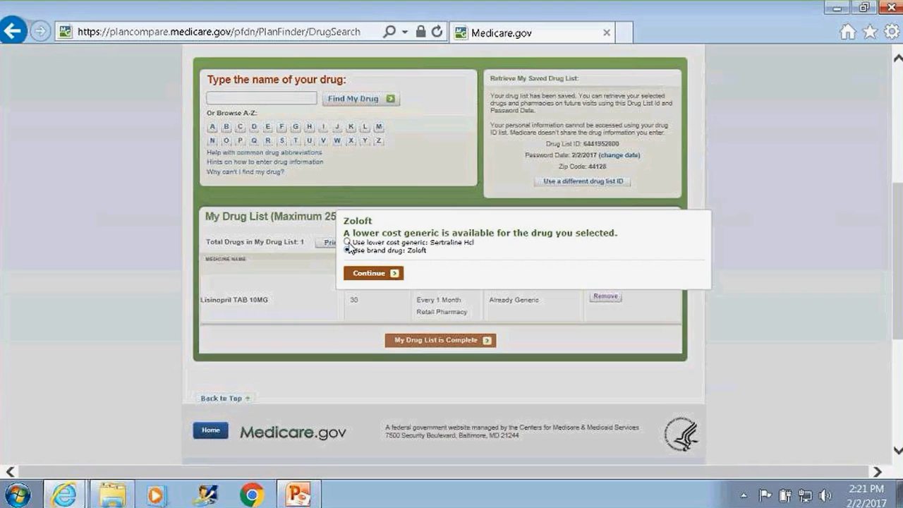
{"action": "left_click", "coordinate": [347, 242]}
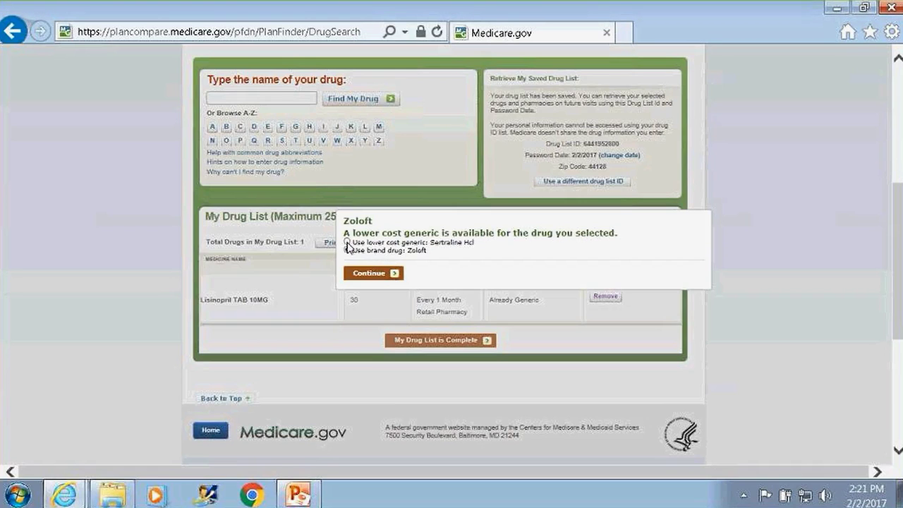
{"action": "left_click", "coordinate": [387, 275]}
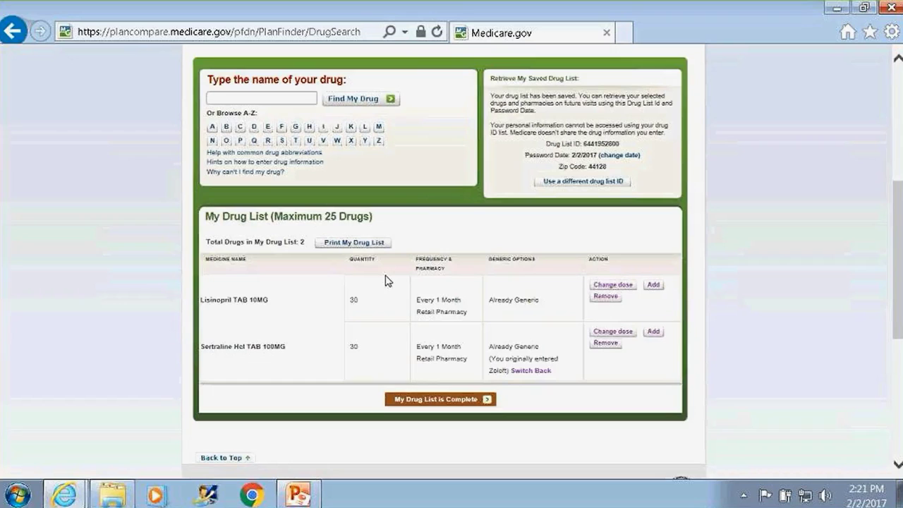
Step: Add Coumadin to the drug list, choosing the lower cost generic Warfarin Sodium, TAB 5MG with quantity 30 every 1 month
{"action": "left_click", "coordinate": [224, 97]}
{"action": "type", "text": "cou"}
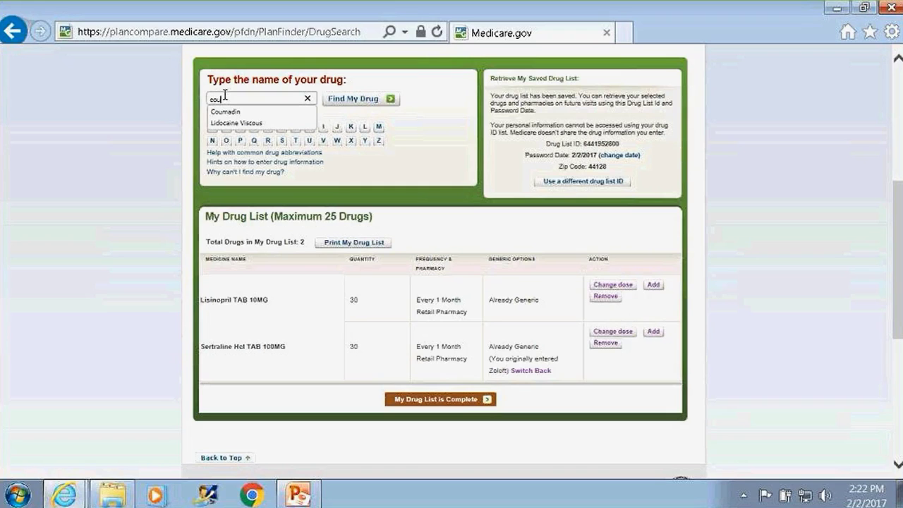
{"action": "type", "text": "m"}
{"action": "left_click", "coordinate": [226, 112]}
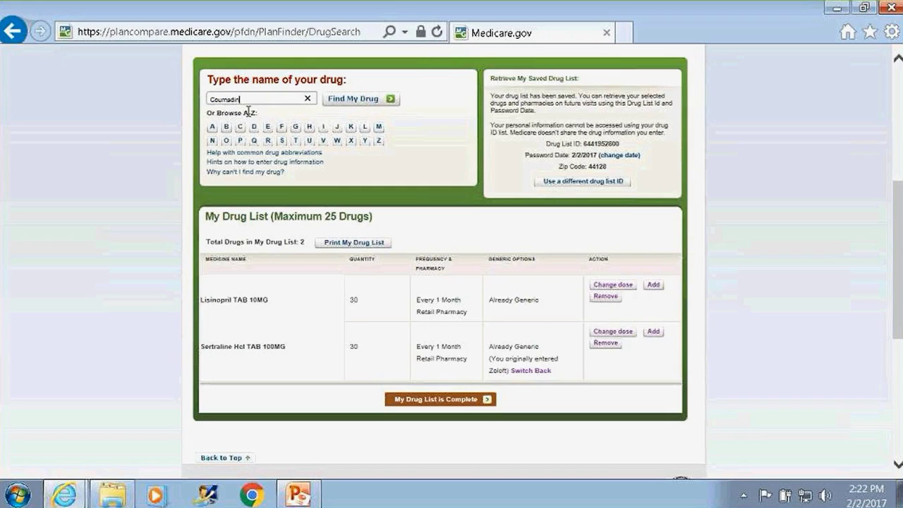
{"action": "left_click", "coordinate": [374, 371]}
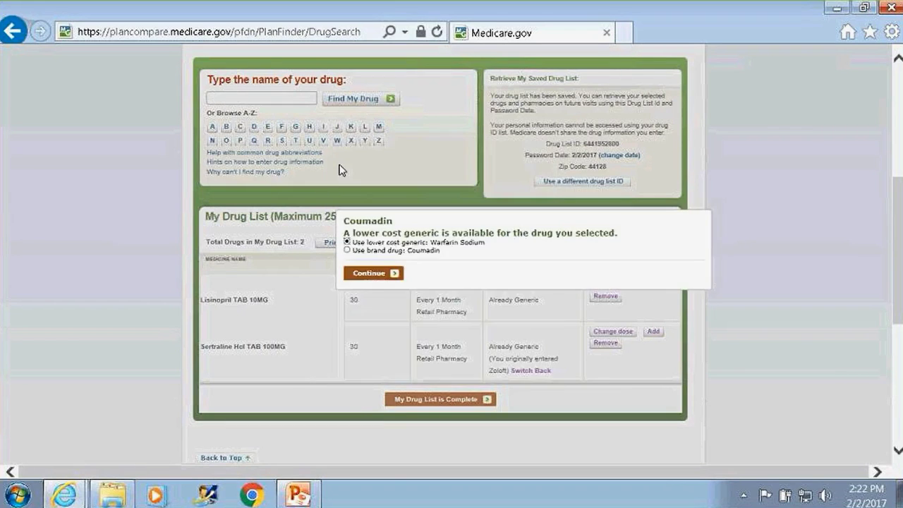
{"action": "left_click", "coordinate": [371, 273]}
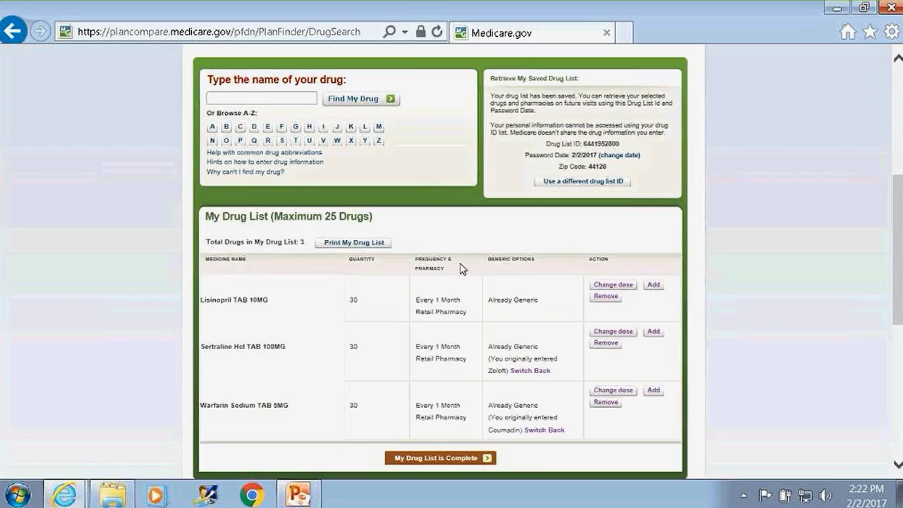
Step: Add Metformin Hcl TAB 500MG, quantity 60 every 1 month from a retail pharmacy, and submit the drug list as complete
{"action": "left_click", "coordinate": [265, 92]}
{"action": "type", "text": "metformin"}
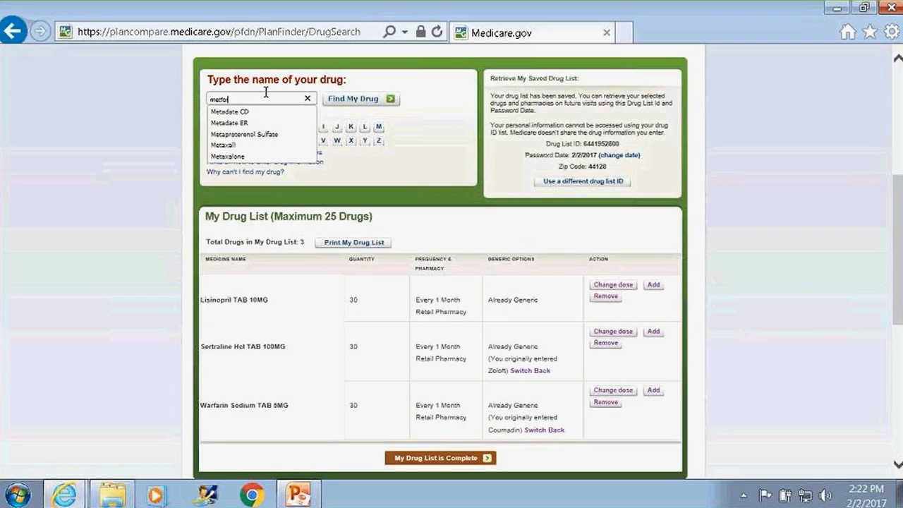
{"action": "left_click", "coordinate": [263, 109]}
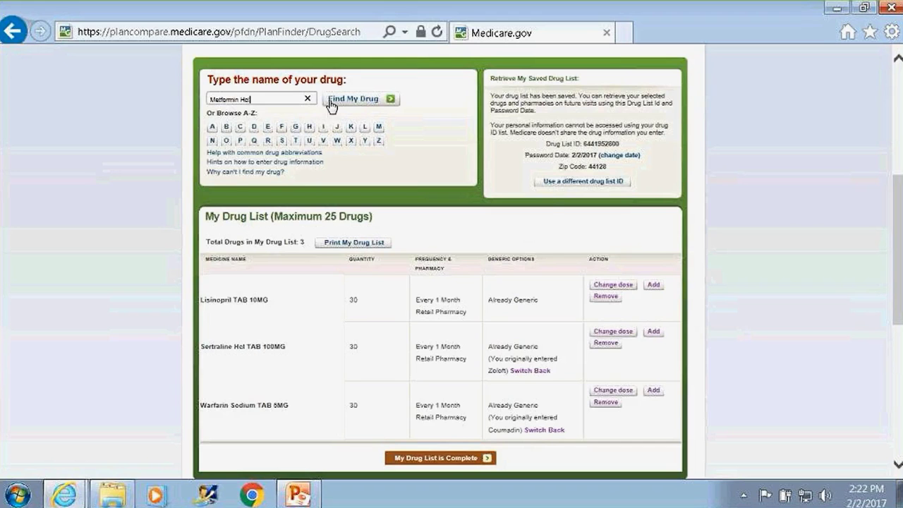
{"action": "left_click", "coordinate": [351, 101]}
{"action": "left_click_drag", "start_coordinate": [384, 359], "coordinate": [401, 359]}
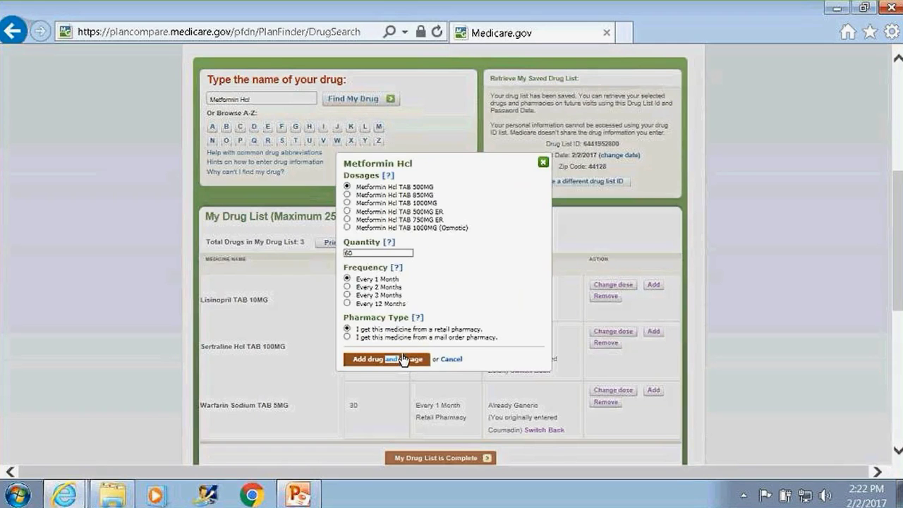
{"action": "left_click", "coordinate": [402, 360]}
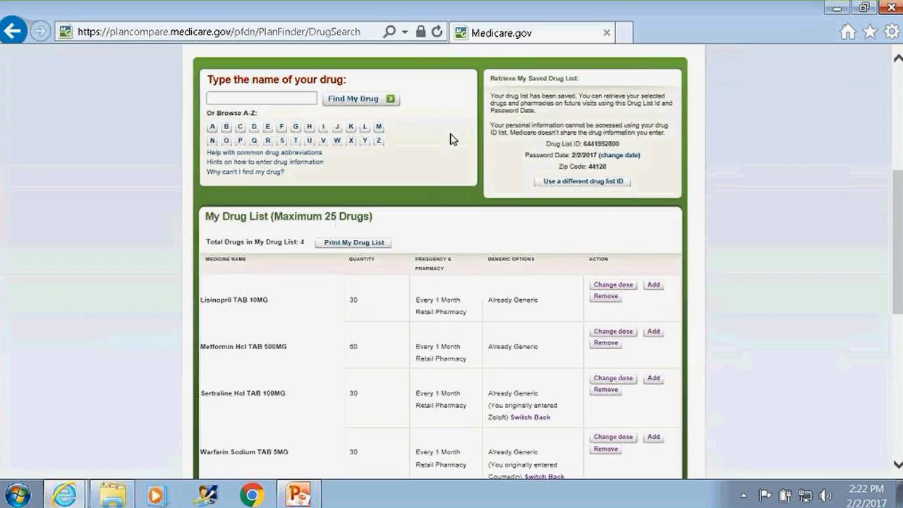
{"action": "scroll", "coordinate": [414, 357], "scroll_direction": "down", "scroll_amount": 3}
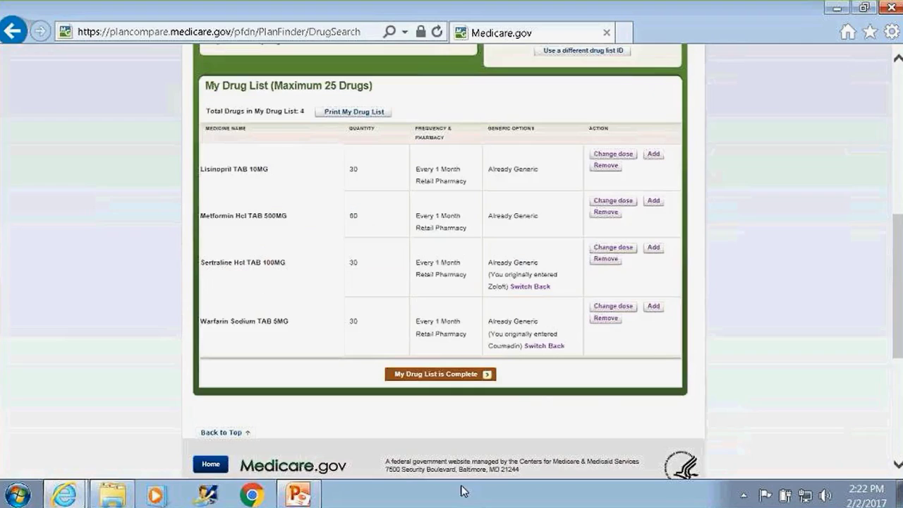
{"action": "left_click", "coordinate": [471, 374]}
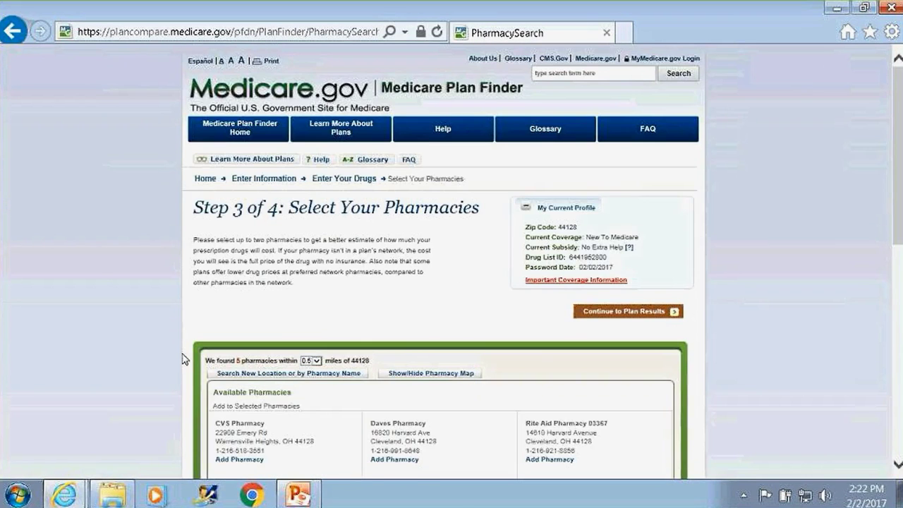
Step: Add Walgreens #6659 as the selected pharmacy and continue to the plan results
{"action": "scroll", "coordinate": [182, 358], "scroll_direction": "down", "scroll_amount": 6}
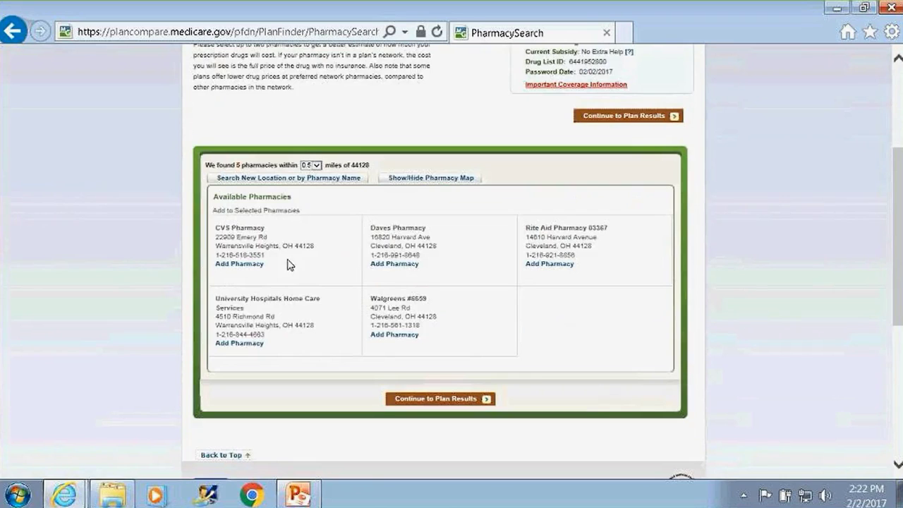
{"action": "scroll", "coordinate": [318, 234], "scroll_direction": "down", "scroll_amount": 2}
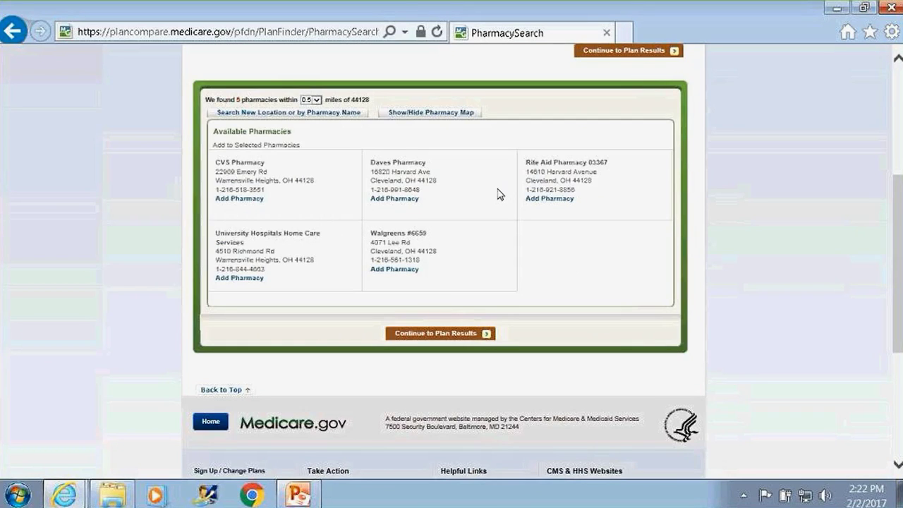
{"action": "left_click", "coordinate": [395, 270]}
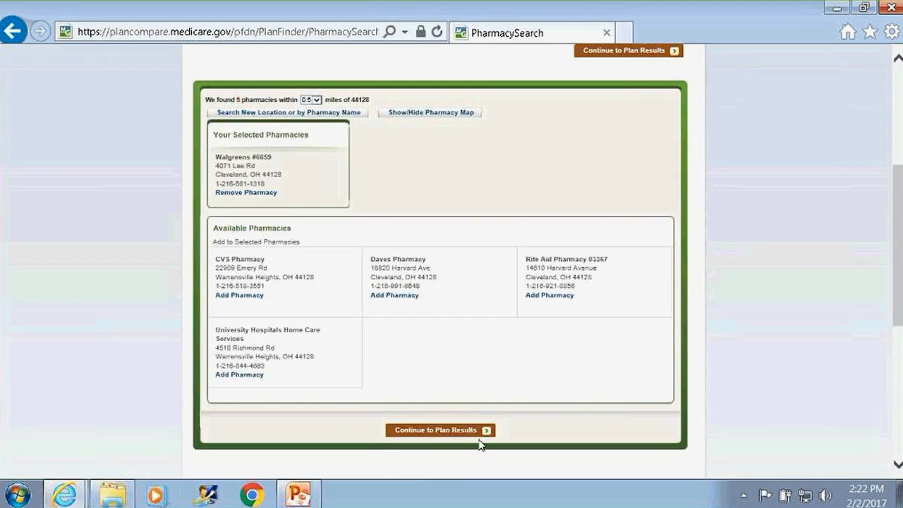
{"action": "left_click", "coordinate": [456, 430]}
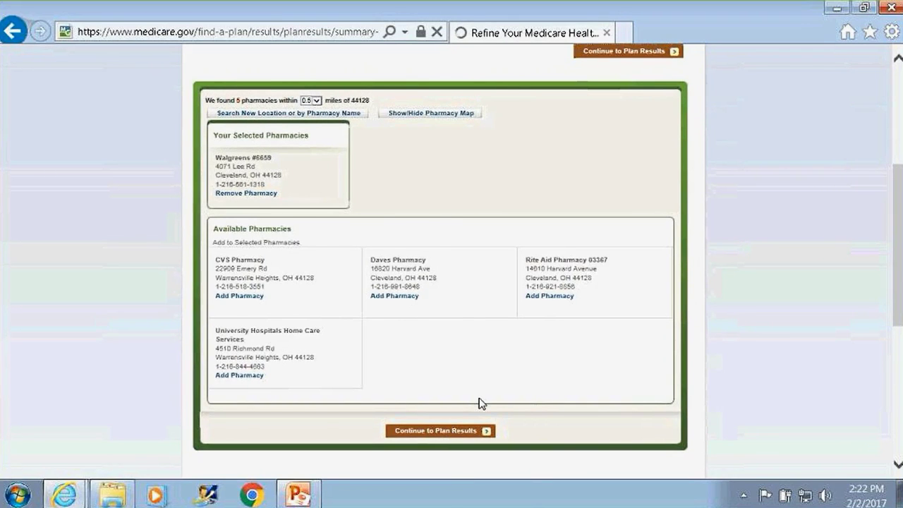
Step: Limit the monthly plan premium to $3 and expand the annual drug deductible filter
{"action": "scroll", "coordinate": [479, 402], "scroll_direction": "down", "scroll_amount": 2}
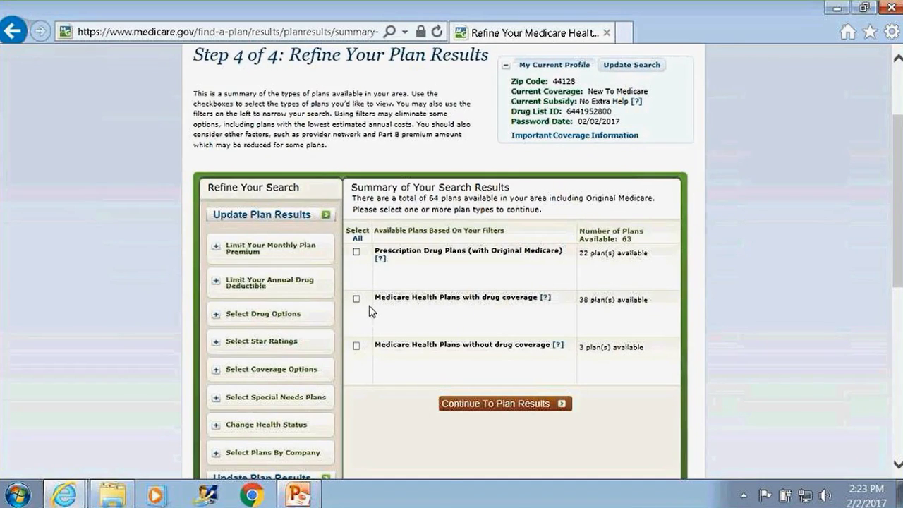
{"action": "left_click", "coordinate": [216, 249]}
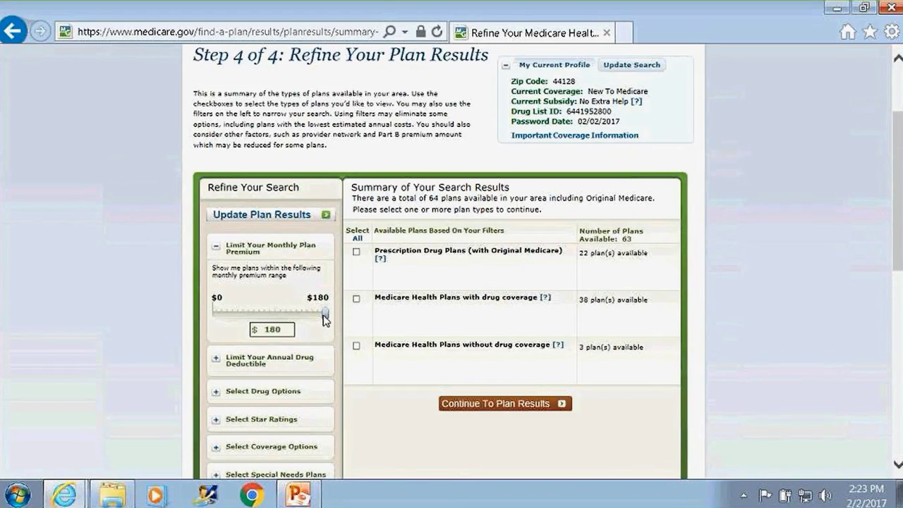
{"action": "left_click_drag", "start_coordinate": [323, 315], "coordinate": [217, 315]}
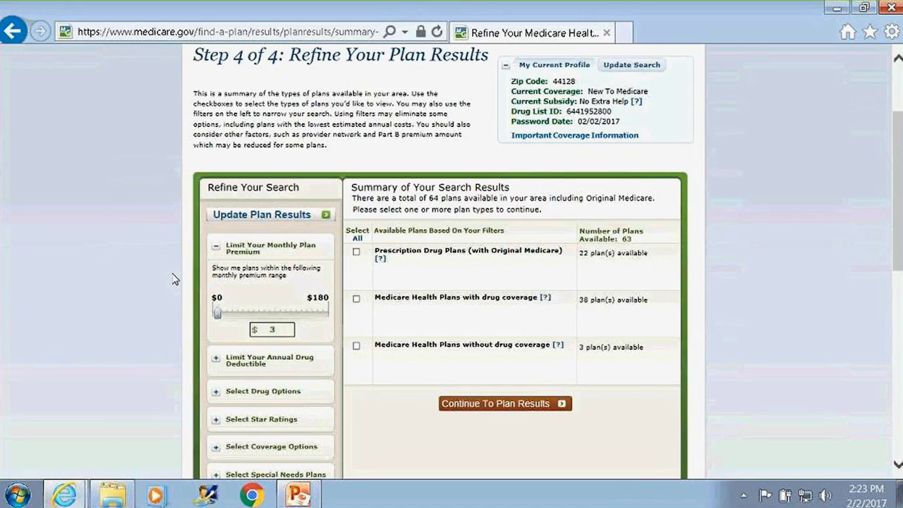
{"action": "scroll", "coordinate": [175, 280], "scroll_direction": "down", "scroll_amount": 2}
{"action": "left_click", "coordinate": [215, 303]}
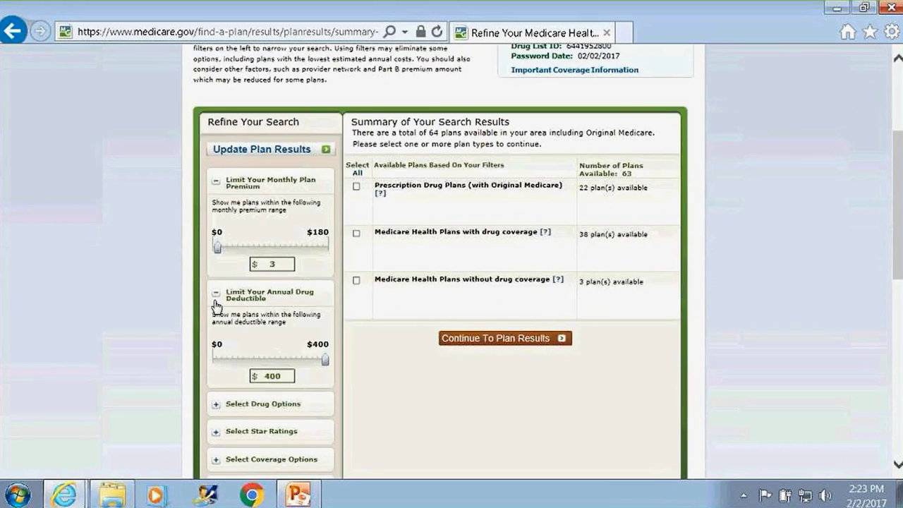
Step: Require an overall star rating of at least 4.0 and exclude plans that have no overall star rating
{"action": "scroll", "coordinate": [171, 306], "scroll_direction": "down", "scroll_amount": 4}
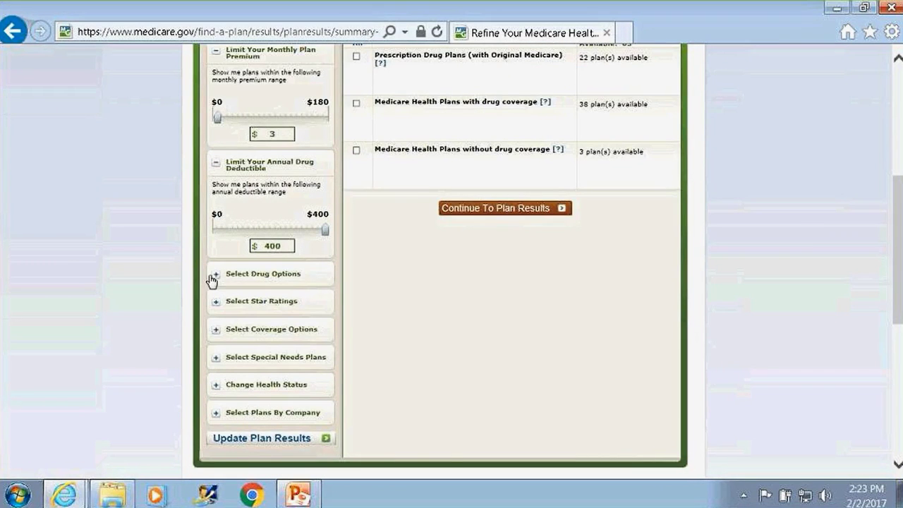
{"action": "left_click", "coordinate": [217, 301]}
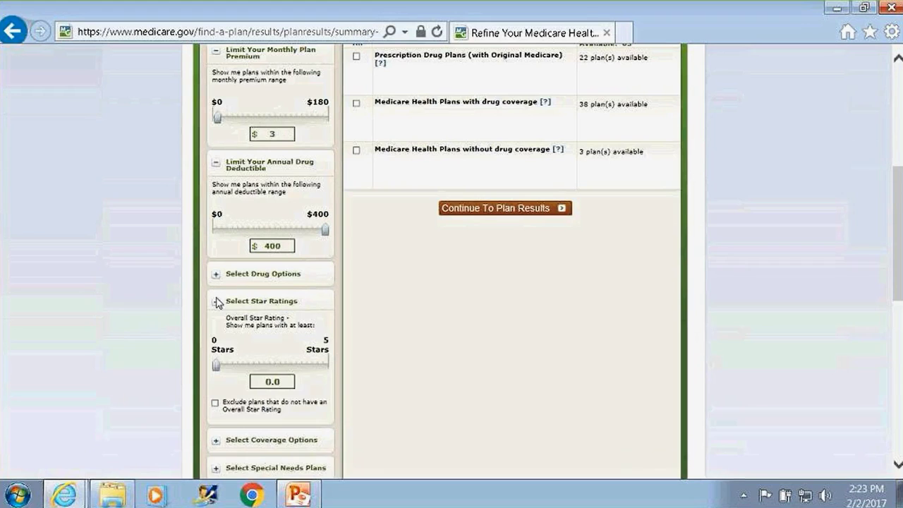
{"action": "left_click_drag", "start_coordinate": [216, 372], "coordinate": [315, 367]}
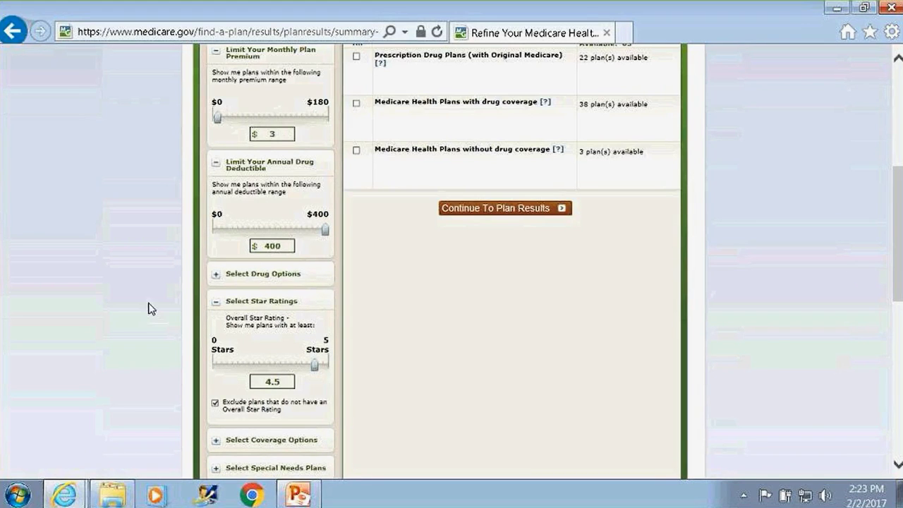
{"action": "scroll", "coordinate": [151, 309], "scroll_direction": "down", "scroll_amount": 1}
{"action": "left_click_drag", "start_coordinate": [315, 311], "coordinate": [304, 303]}
{"action": "scroll", "coordinate": [145, 292], "scroll_direction": "down", "scroll_amount": 1}
{"action": "scroll", "coordinate": [150, 290], "scroll_direction": "down", "scroll_amount": 1}
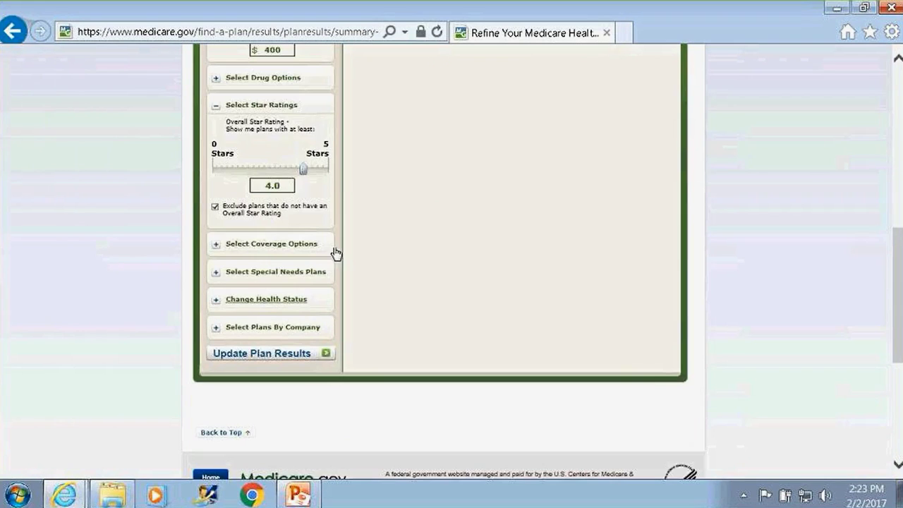
Step: Choose to pick plans from a list of companies and update the plan results to open that list
{"action": "left_click", "coordinate": [215, 331]}
{"action": "left_click", "coordinate": [215, 344]}
{"action": "left_click", "coordinate": [270, 330]}
{"action": "left_click", "coordinate": [270, 329]}
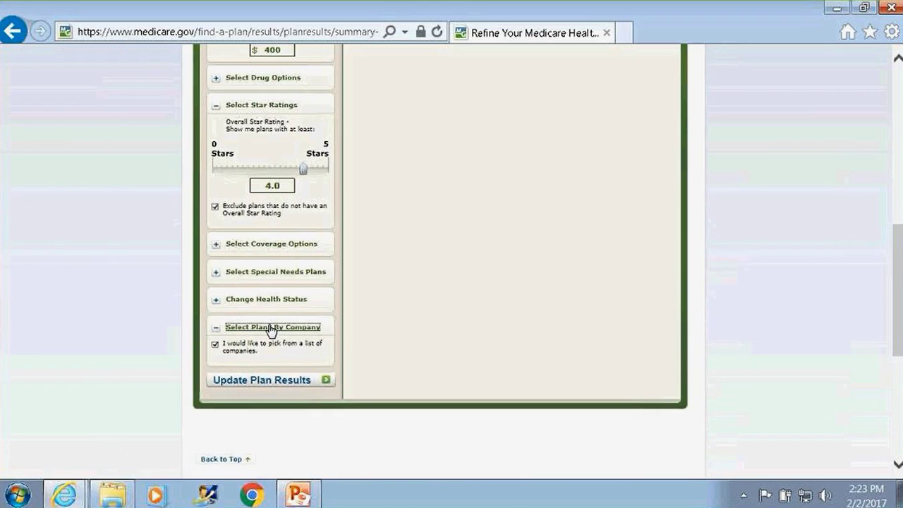
{"action": "left_click", "coordinate": [270, 387]}
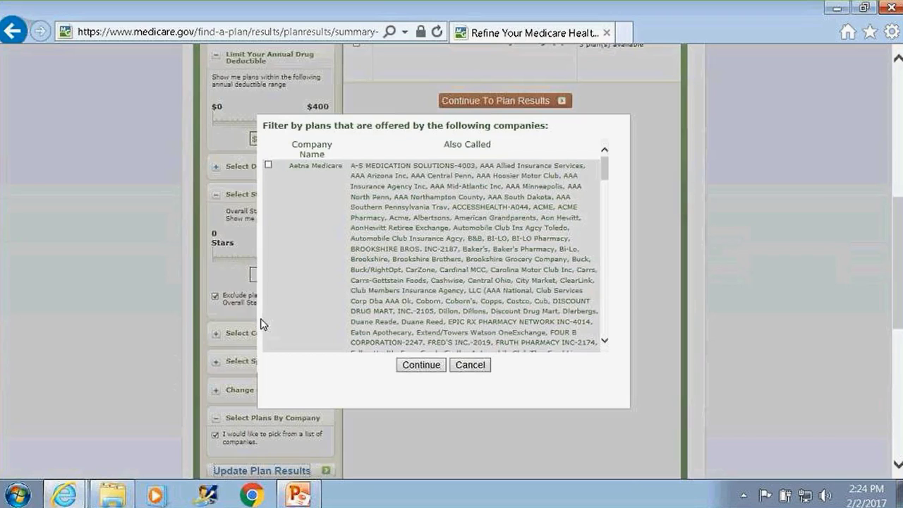
Step: Filter the plans by Aetna Medicare, Anthem Blue Cross and Blue Shield, and UnitedHealthcare Community Plan, and apply the company selection
{"action": "left_click", "coordinate": [268, 165]}
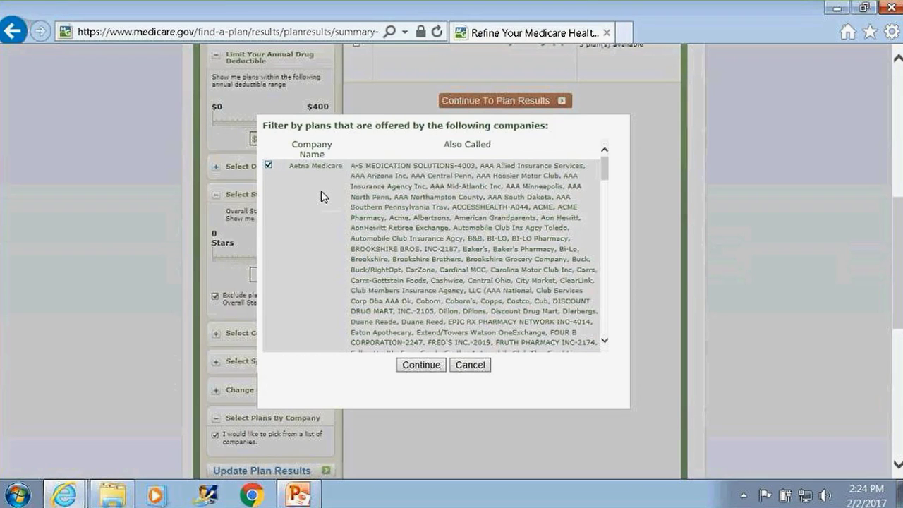
{"action": "scroll", "coordinate": [323, 212], "scroll_direction": "down", "scroll_amount": 10}
{"action": "scroll", "coordinate": [328, 217], "scroll_direction": "down", "scroll_amount": 5}
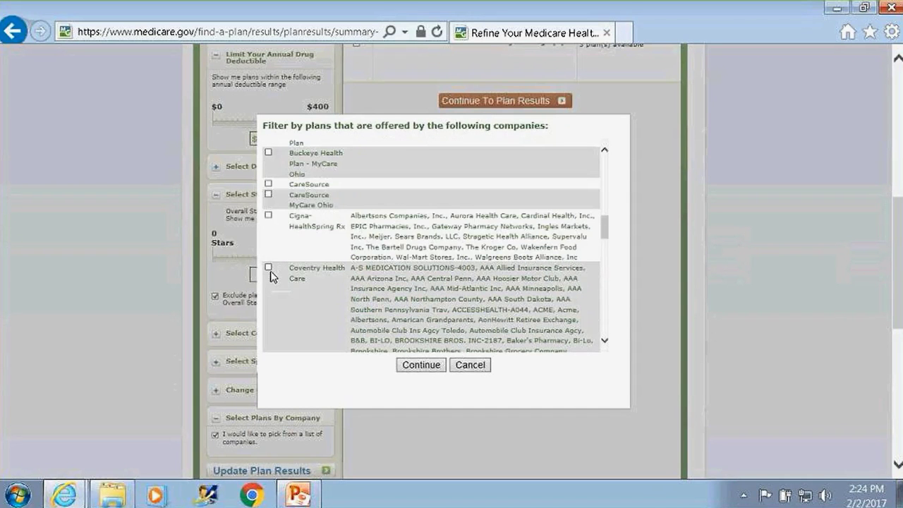
{"action": "scroll", "coordinate": [295, 252], "scroll_direction": "up", "scroll_amount": 1}
{"action": "scroll", "coordinate": [295, 252], "scroll_direction": "up", "scroll_amount": 1}
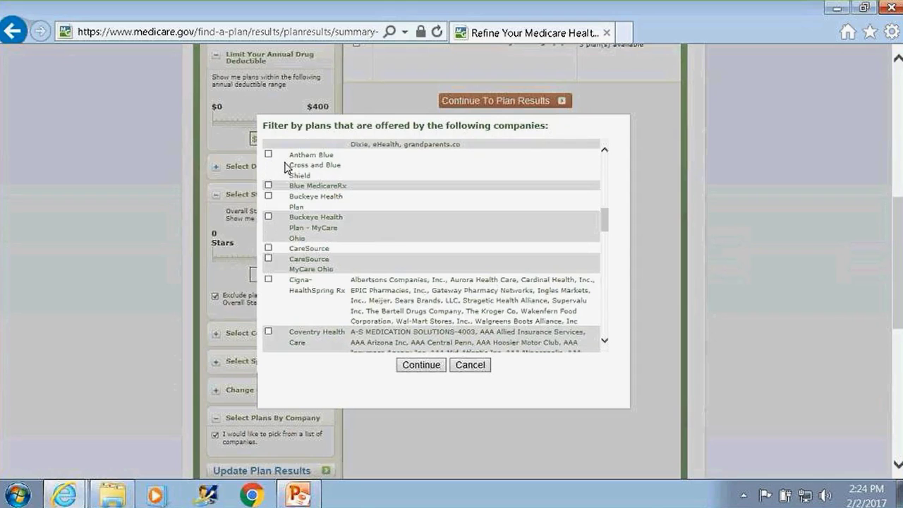
{"action": "left_click", "coordinate": [269, 157]}
{"action": "scroll", "coordinate": [342, 240], "scroll_direction": "down", "scroll_amount": 3}
{"action": "scroll", "coordinate": [339, 241], "scroll_direction": "down", "scroll_amount": 10}
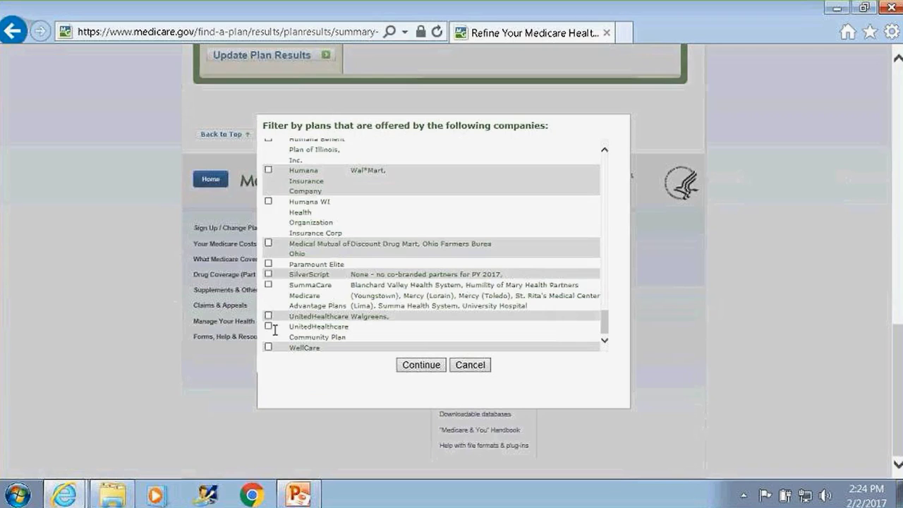
{"action": "left_click", "coordinate": [268, 326]}
{"action": "left_click", "coordinate": [268, 324]}
{"action": "left_click", "coordinate": [268, 326]}
{"action": "left_click", "coordinate": [421, 366]}
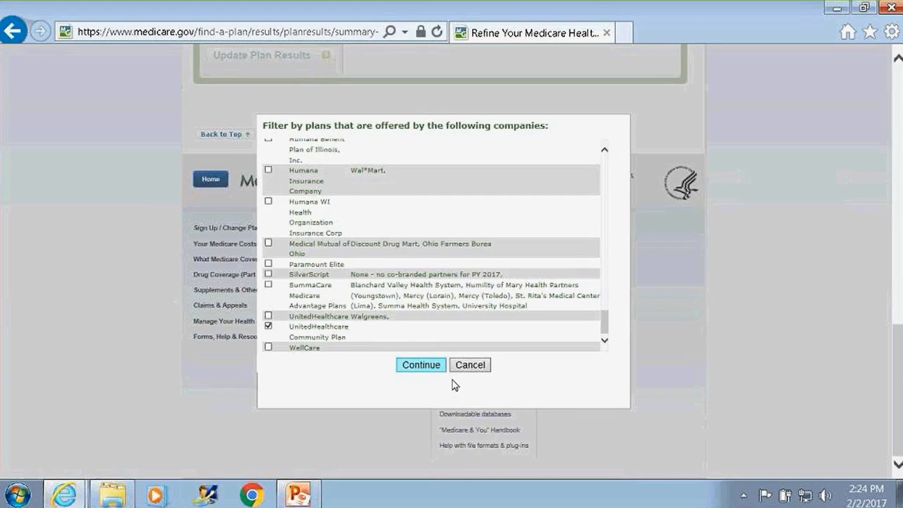
Step: Select Medicare Health Plans with drug coverage as the plan type and continue to the plan results
{"action": "scroll", "coordinate": [593, 300], "scroll_direction": "down", "scroll_amount": 3}
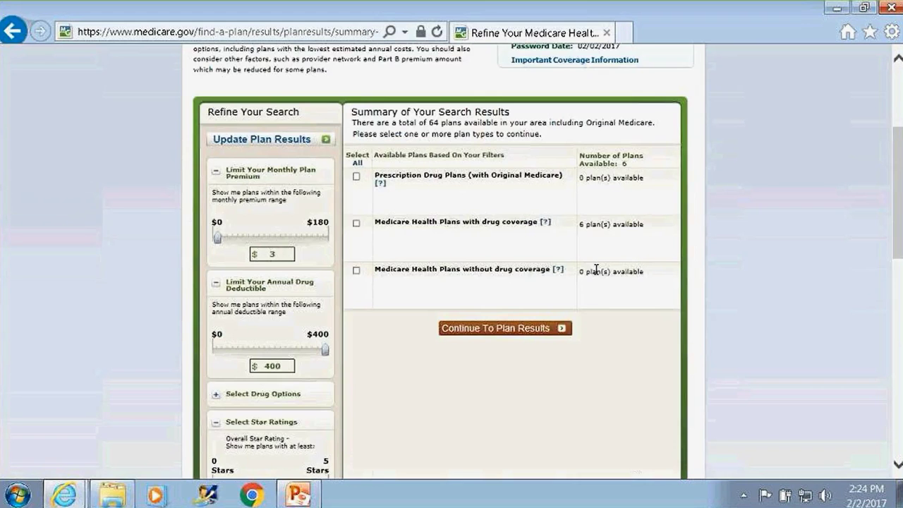
{"action": "left_click", "coordinate": [528, 330]}
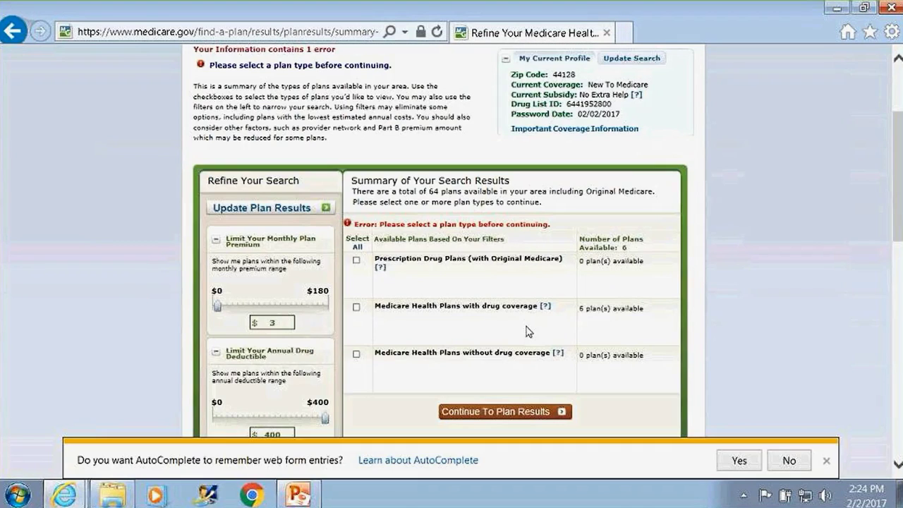
{"action": "scroll", "coordinate": [536, 268], "scroll_direction": "down", "scroll_amount": 1}
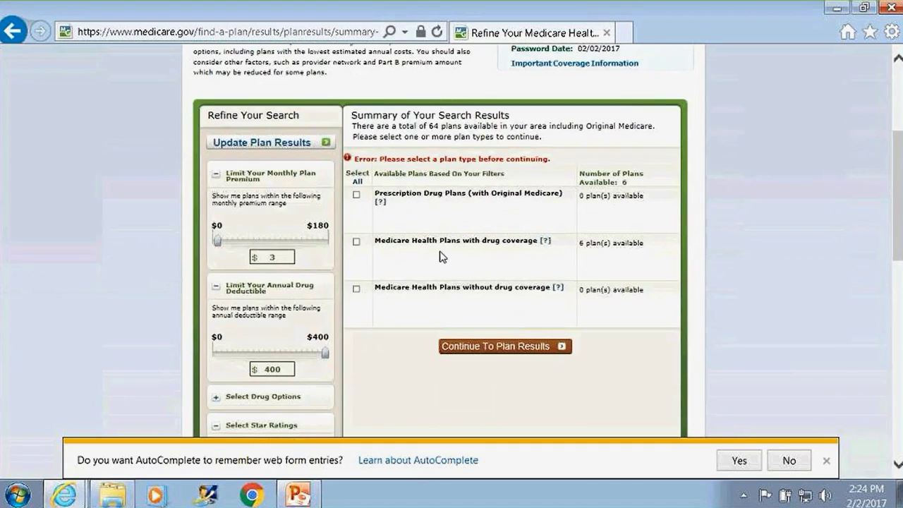
{"action": "left_click", "coordinate": [356, 242]}
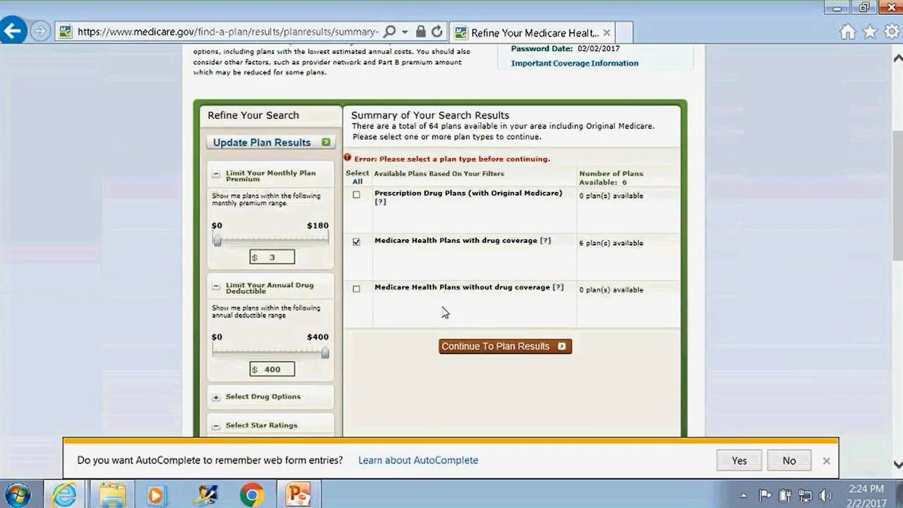
{"action": "left_click", "coordinate": [518, 349]}
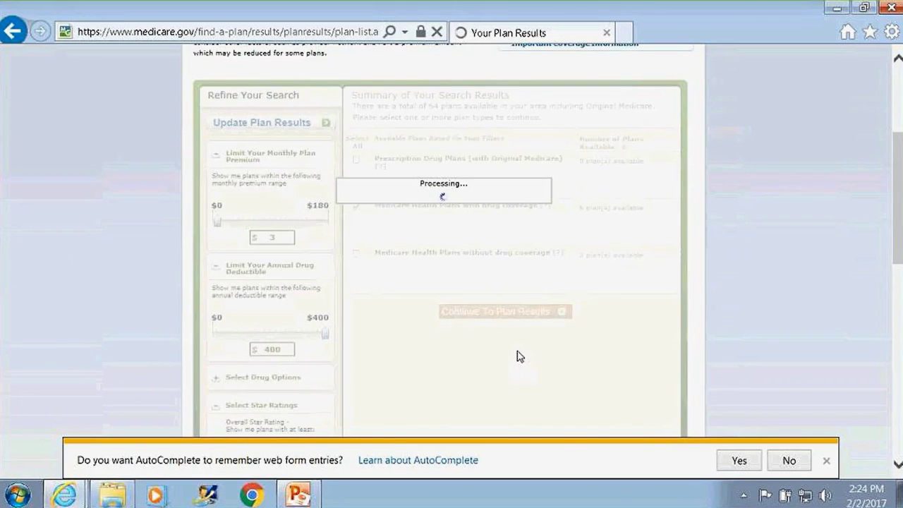
Step: Examine costs, premiums, deductibles, benefits and star ratings for Original Medicare and the listed health plans with drug coverage
{"action": "scroll", "coordinate": [518, 356], "scroll_direction": "down", "scroll_amount": 4}
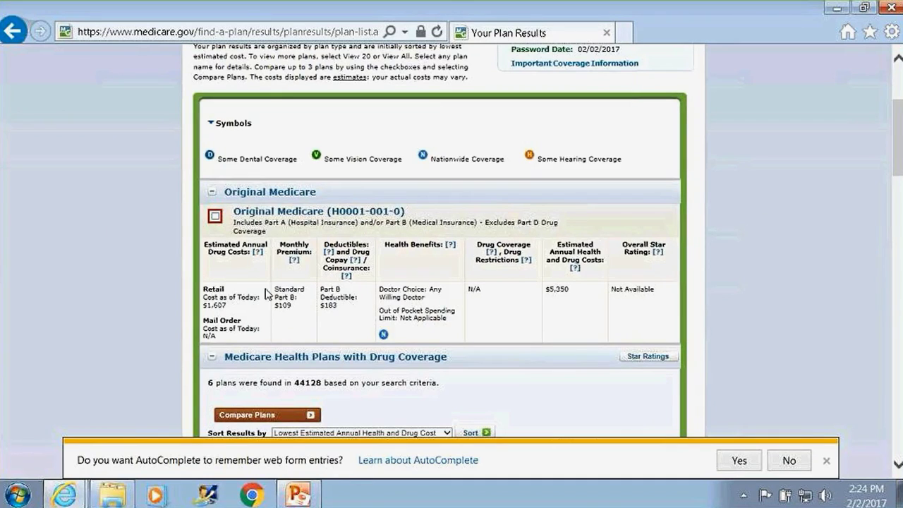
{"action": "scroll", "coordinate": [255, 264], "scroll_direction": "down", "scroll_amount": 1}
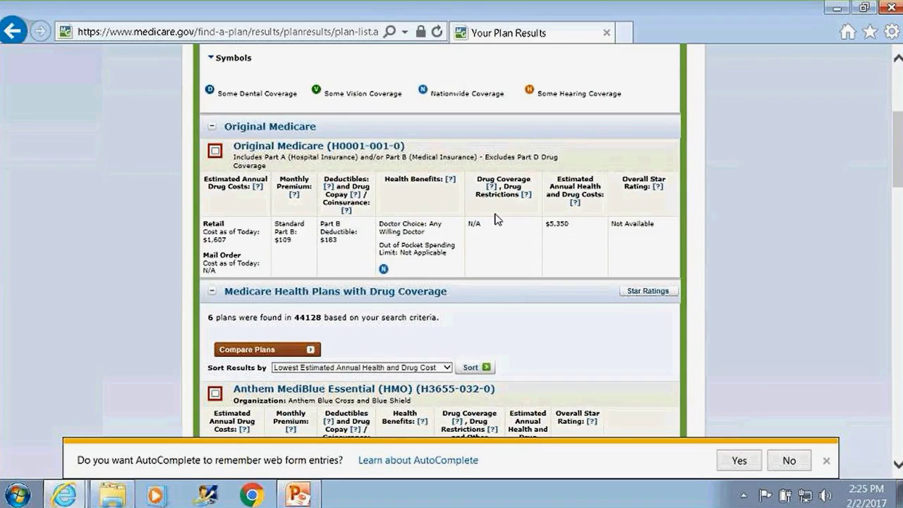
{"action": "scroll", "coordinate": [495, 216], "scroll_direction": "down", "scroll_amount": 3}
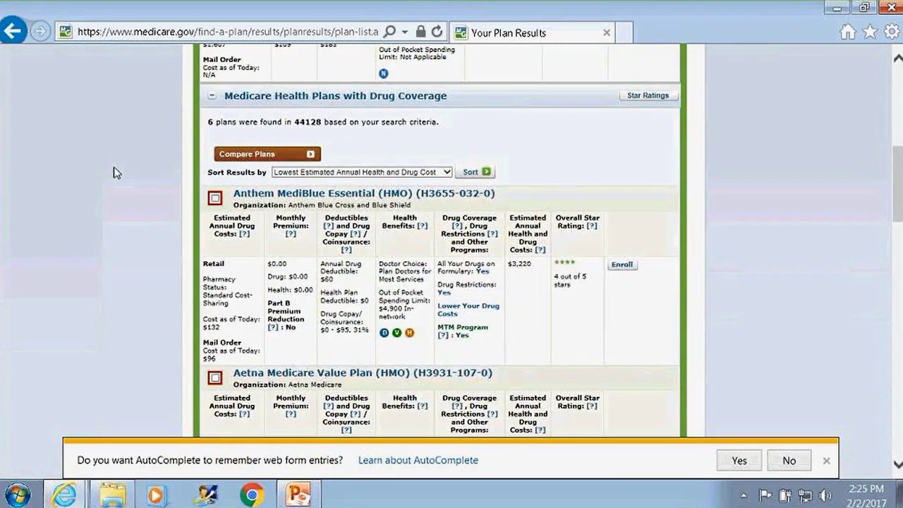
{"action": "scroll", "coordinate": [116, 173], "scroll_direction": "down", "scroll_amount": 1}
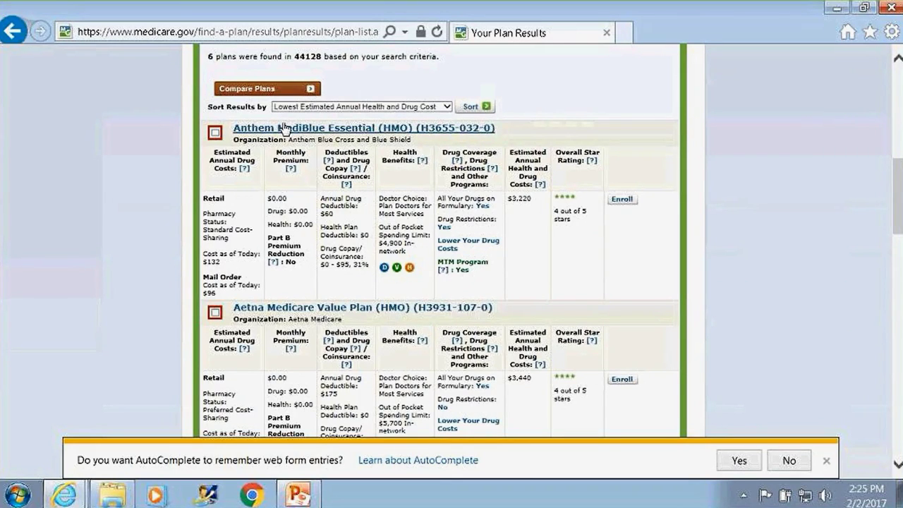
{"action": "scroll", "coordinate": [201, 197], "scroll_direction": "down", "scroll_amount": 1}
{"action": "scroll", "coordinate": [201, 197], "scroll_direction": "down", "scroll_amount": 4}
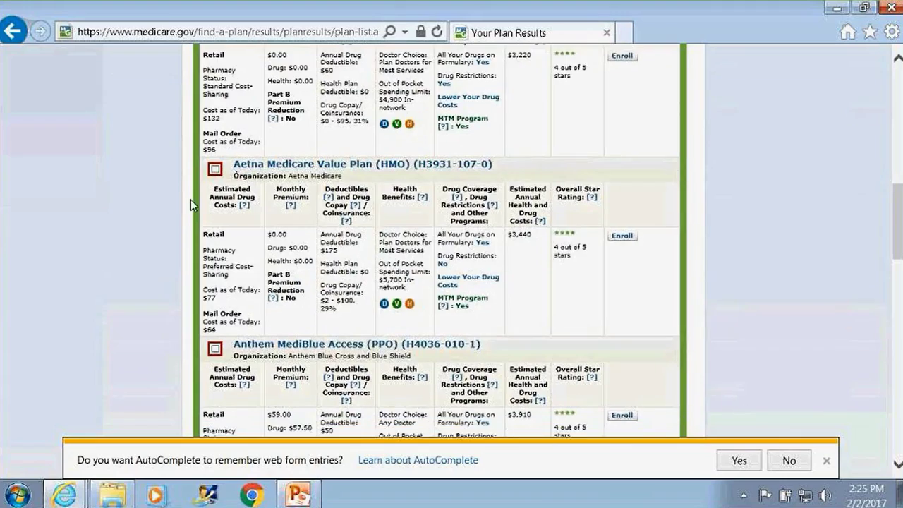
Step: Examine the remaining Anthem and Aetna plans through the end of the Medicare Health Plans with Drug Coverage list
{"action": "scroll", "coordinate": [227, 177], "scroll_direction": "down", "scroll_amount": 6}
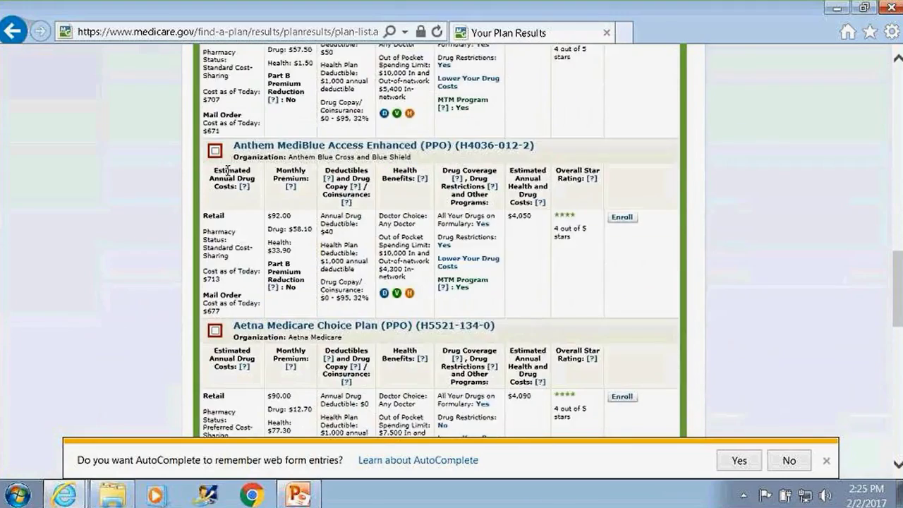
{"action": "scroll", "coordinate": [227, 181], "scroll_direction": "down", "scroll_amount": 3}
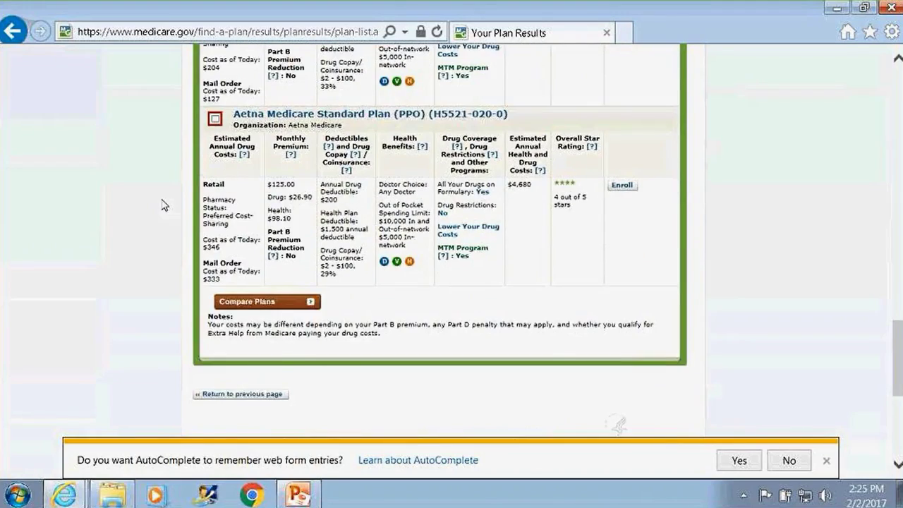
{"action": "scroll", "coordinate": [162, 205], "scroll_direction": "up", "scroll_amount": 13}
{"action": "scroll", "coordinate": [162, 204], "scroll_direction": "up", "scroll_amount": 2}
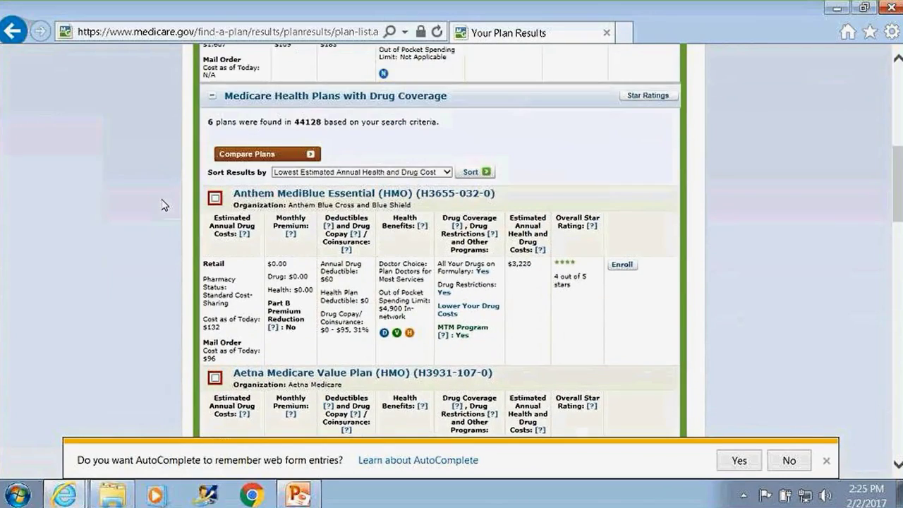
{"action": "scroll", "coordinate": [205, 205], "scroll_direction": "down", "scroll_amount": 13}
{"action": "scroll", "coordinate": [206, 205], "scroll_direction": "up", "scroll_amount": 7}
{"action": "scroll", "coordinate": [206, 204], "scroll_direction": "up", "scroll_amount": 15}
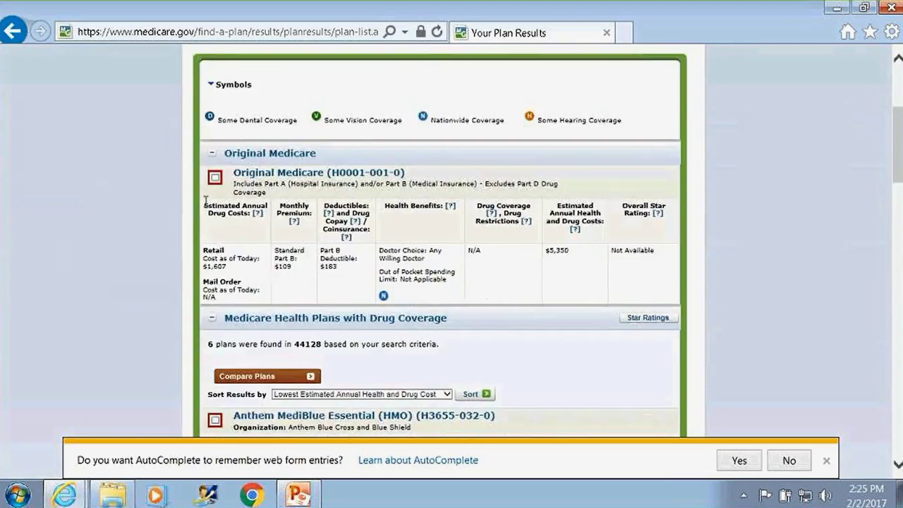
Step: Select Anthem MediBlue Essential (HMO) and Aetna Medicare Value Plan (HMO) for comparison
{"action": "scroll", "coordinate": [205, 204], "scroll_direction": "down", "scroll_amount": 5}
{"action": "scroll", "coordinate": [209, 205], "scroll_direction": "down", "scroll_amount": 4}
{"action": "left_click", "coordinate": [215, 253]}
{"action": "scroll", "coordinate": [146, 228], "scroll_direction": "down", "scroll_amount": 4}
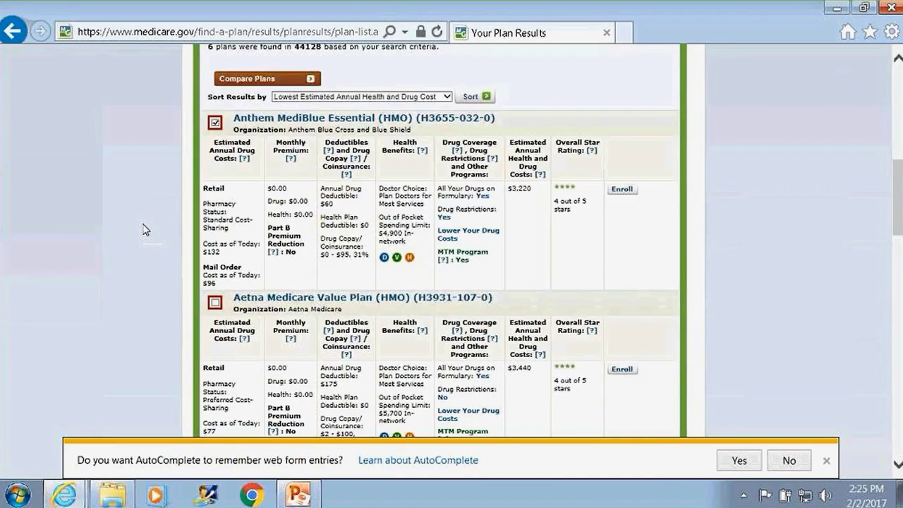
{"action": "left_click", "coordinate": [215, 239]}
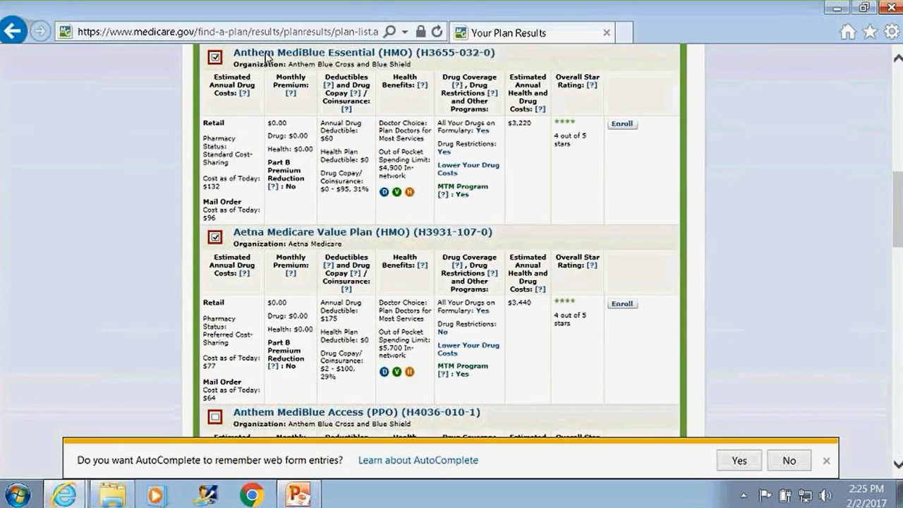
Step: Open the side-by-side comparison of the two selected HMO plans
{"action": "scroll", "coordinate": [181, 174], "scroll_direction": "down", "scroll_amount": 1}
{"action": "scroll", "coordinate": [183, 175], "scroll_direction": "down", "scroll_amount": 2}
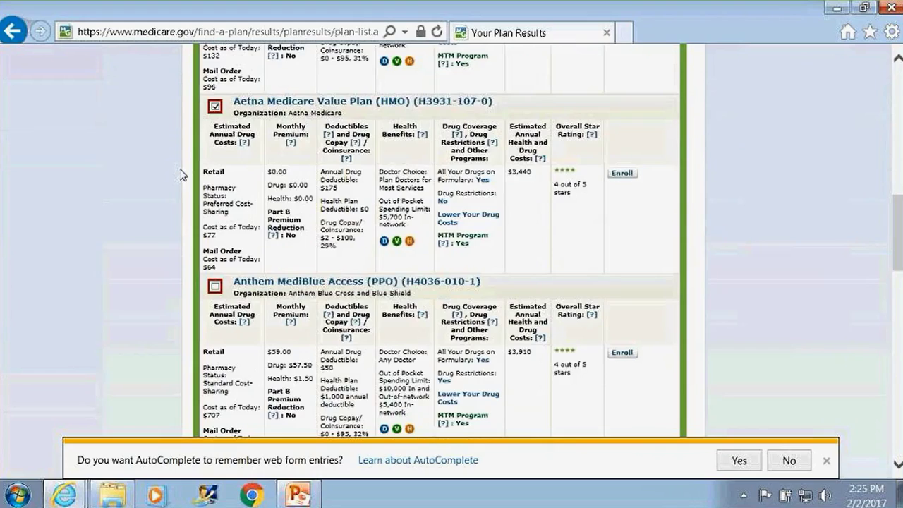
{"action": "scroll", "coordinate": [181, 175], "scroll_direction": "up", "scroll_amount": 6}
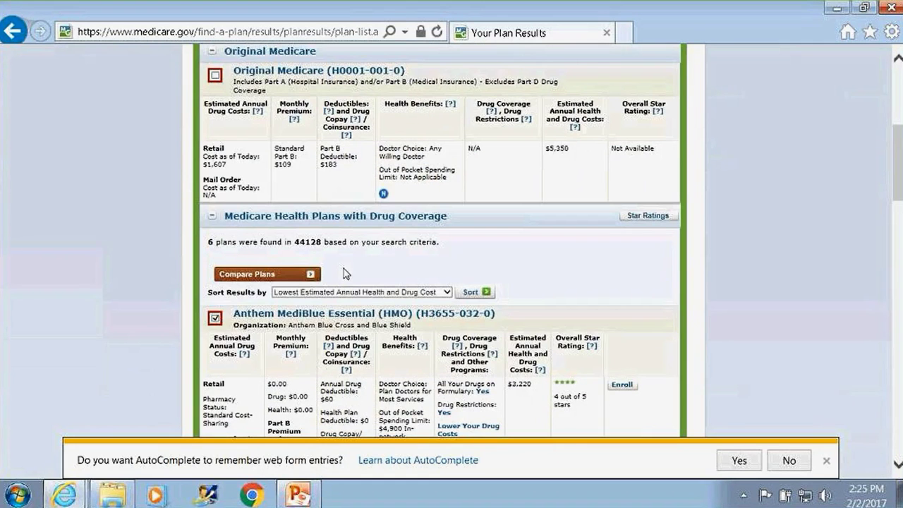
{"action": "scroll", "coordinate": [378, 301], "scroll_direction": "down", "scroll_amount": 2}
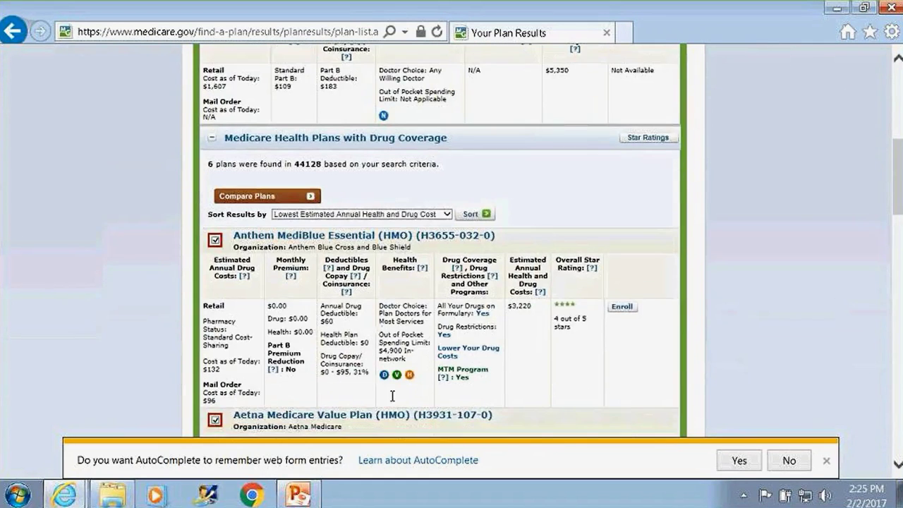
{"action": "scroll", "coordinate": [444, 194], "scroll_direction": "up", "scroll_amount": 2}
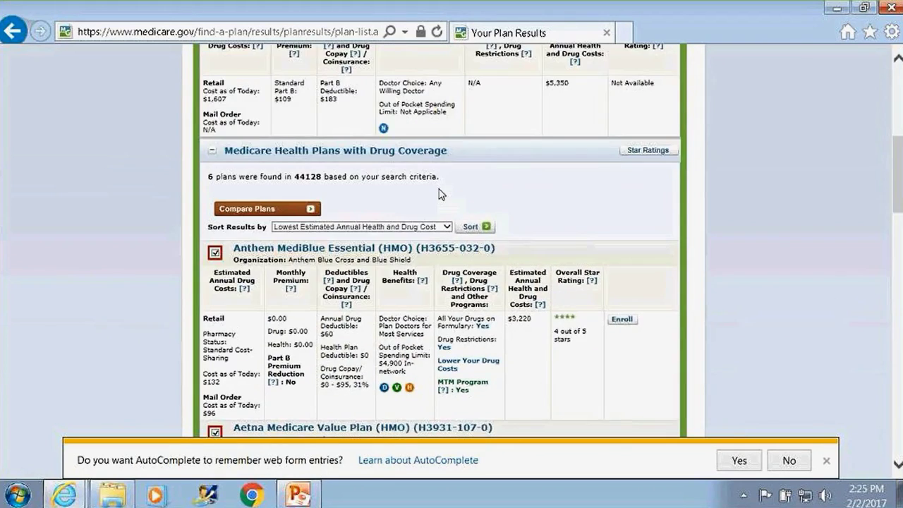
{"action": "scroll", "coordinate": [359, 252], "scroll_direction": "down", "scroll_amount": 1}
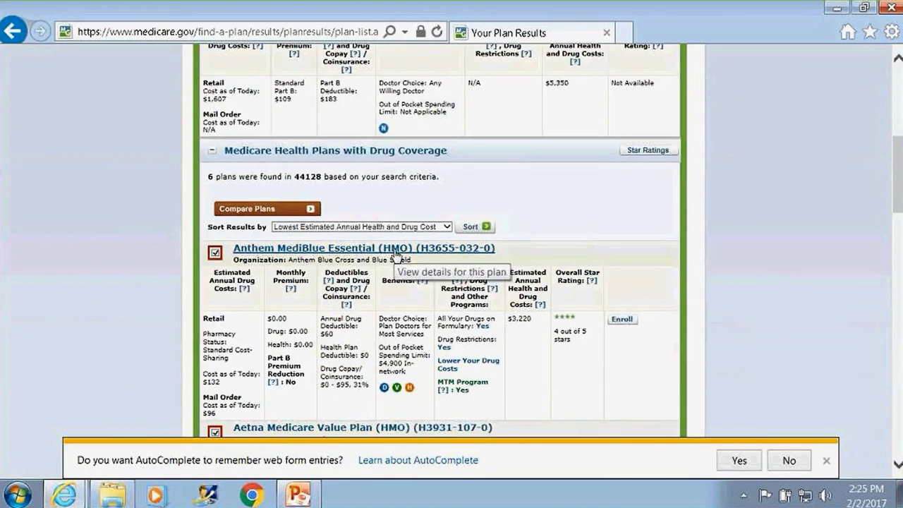
{"action": "scroll", "coordinate": [395, 265], "scroll_direction": "down", "scroll_amount": 2}
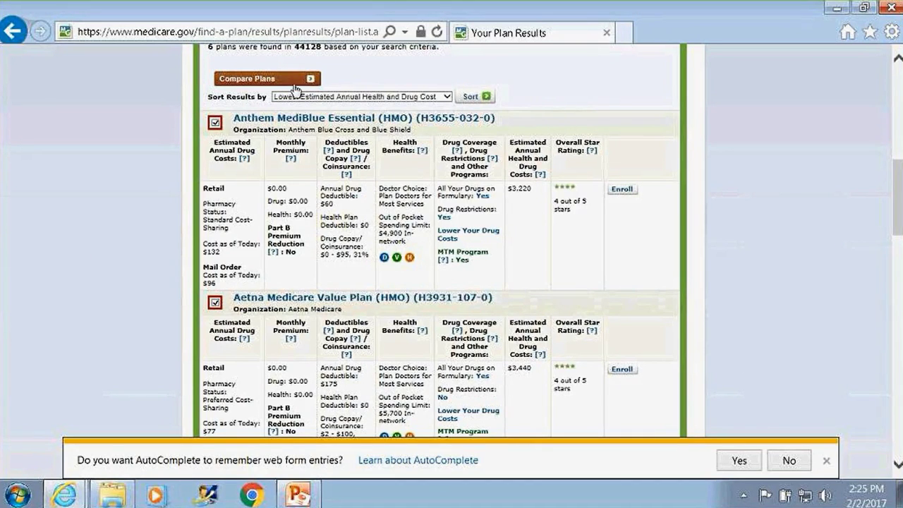
{"action": "scroll", "coordinate": [304, 79], "scroll_direction": "up", "scroll_amount": 3}
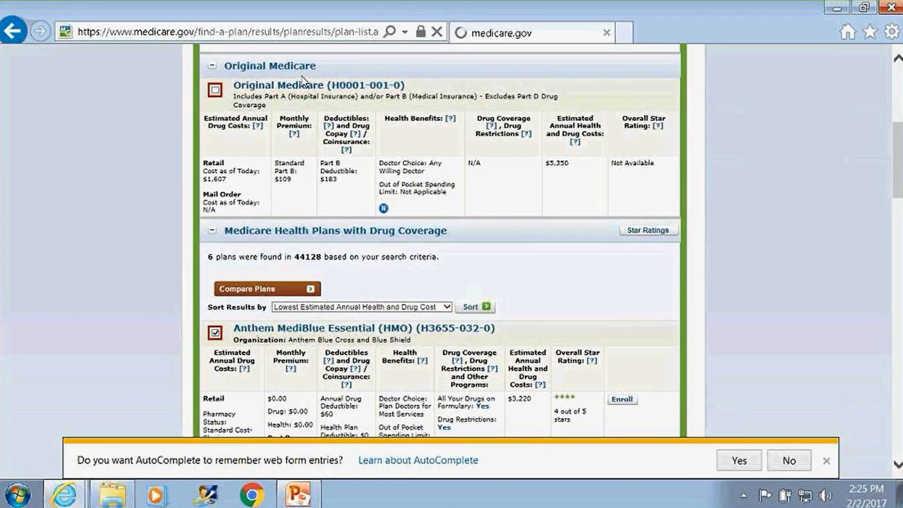
{"action": "left_click", "coordinate": [288, 294]}
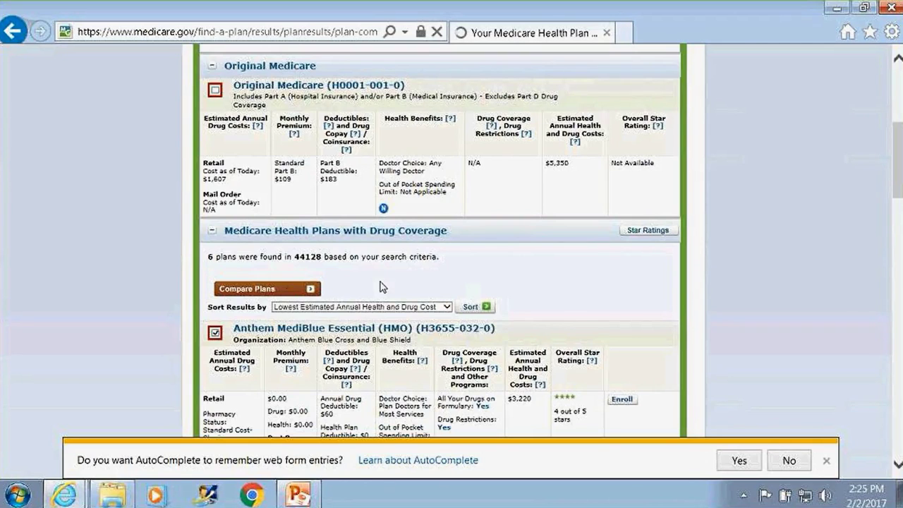
Step: Examine the comparison overview of both plans, covering star ratings, plan information, monthly premiums and estimated costs
{"action": "scroll", "coordinate": [419, 259], "scroll_direction": "down", "scroll_amount": 4}
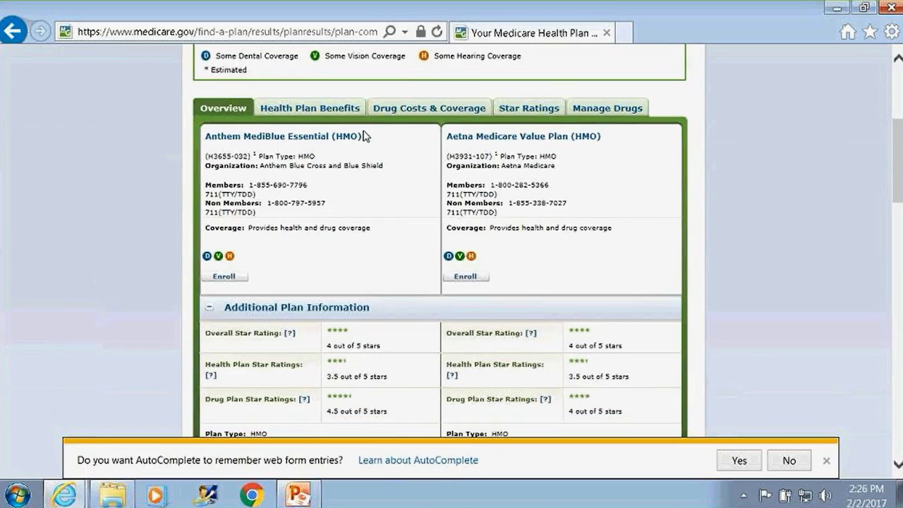
{"action": "scroll", "coordinate": [383, 139], "scroll_direction": "down", "scroll_amount": 3}
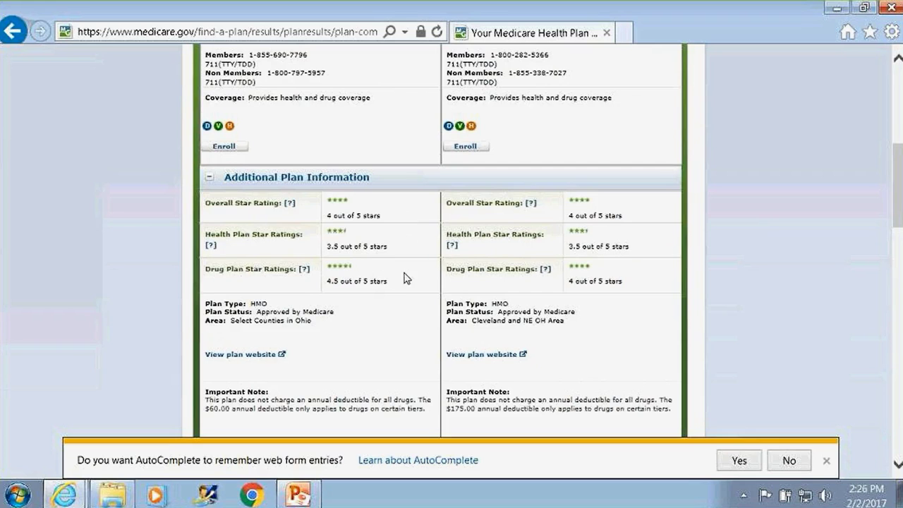
{"action": "scroll", "coordinate": [394, 296], "scroll_direction": "down", "scroll_amount": 1}
{"action": "scroll", "coordinate": [394, 296], "scroll_direction": "down", "scroll_amount": 5}
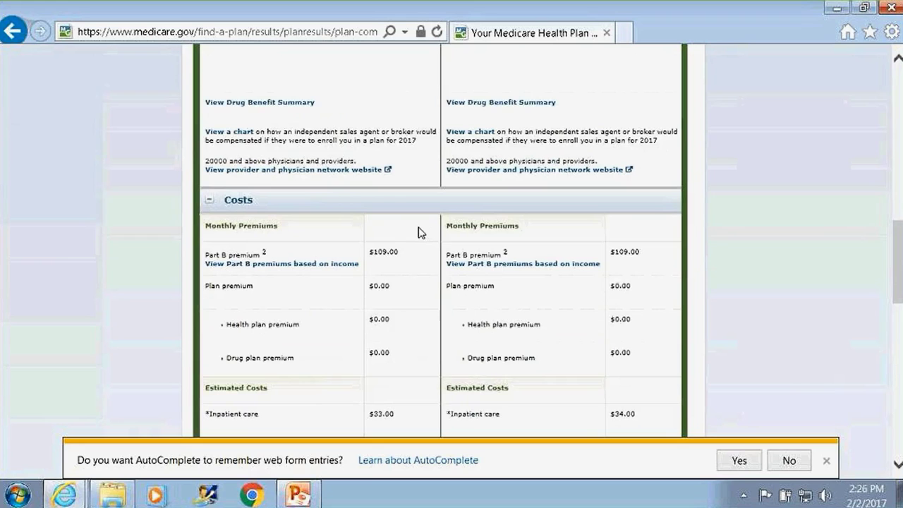
{"action": "scroll", "coordinate": [420, 233], "scroll_direction": "down", "scroll_amount": 1}
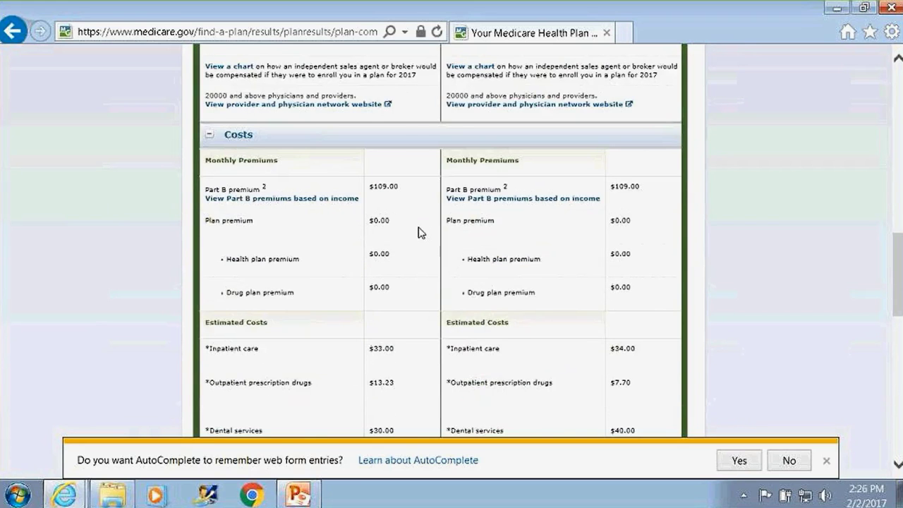
{"action": "scroll", "coordinate": [420, 232], "scroll_direction": "down", "scroll_amount": 3}
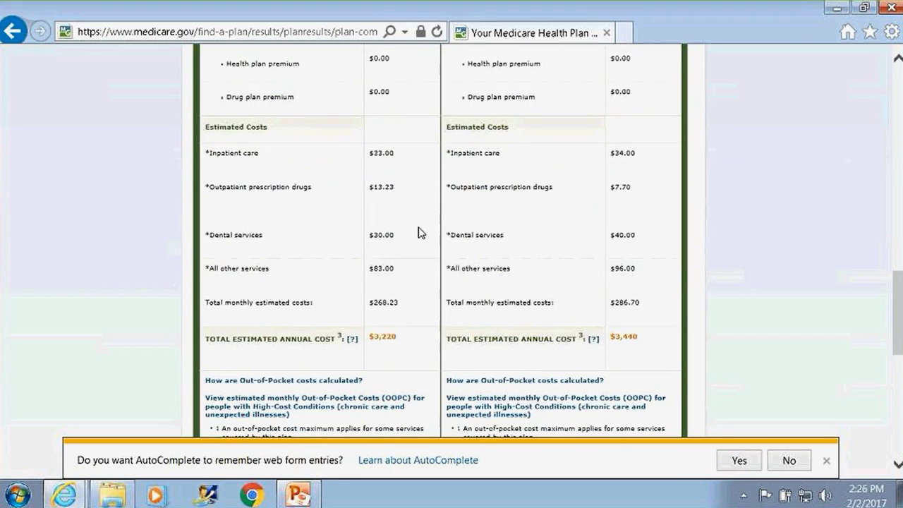
{"action": "scroll", "coordinate": [421, 233], "scroll_direction": "down", "scroll_amount": 1}
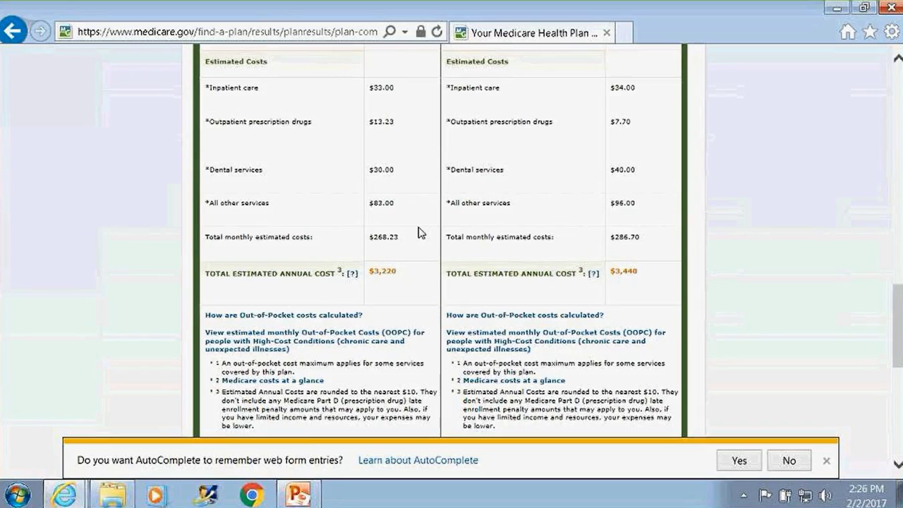
Step: Show the health plan benefits comparison and view its costs and other important information
{"action": "scroll", "coordinate": [421, 233], "scroll_direction": "up", "scroll_amount": 5}
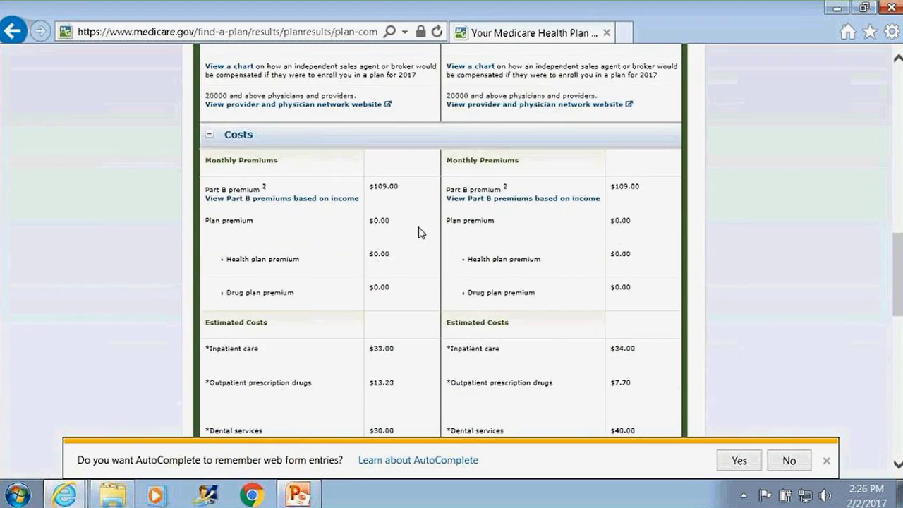
{"action": "scroll", "coordinate": [420, 233], "scroll_direction": "up", "scroll_amount": 10}
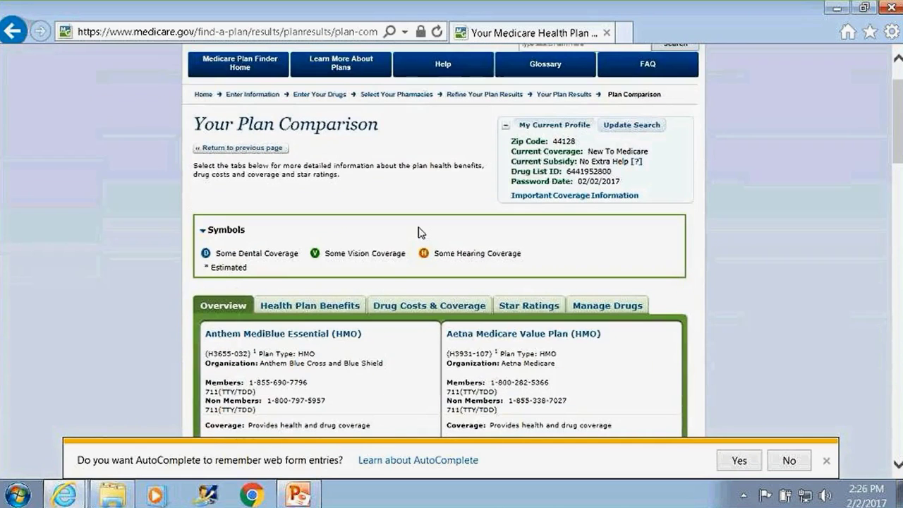
{"action": "left_click", "coordinate": [310, 305]}
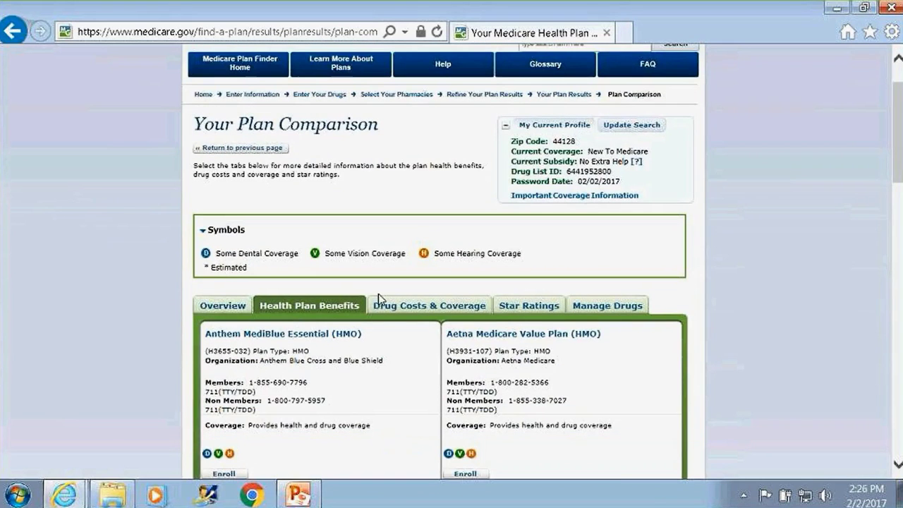
{"action": "scroll", "coordinate": [378, 294], "scroll_direction": "down", "scroll_amount": 1}
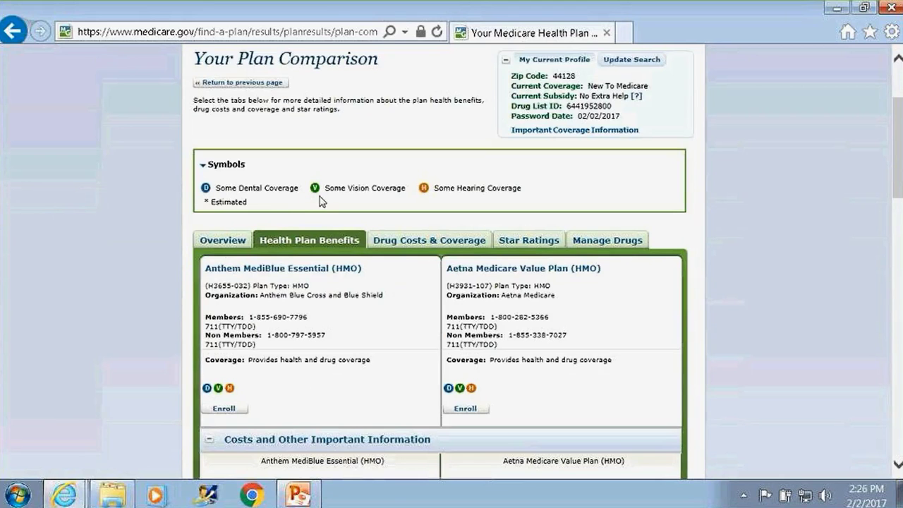
{"action": "scroll", "coordinate": [409, 213], "scroll_direction": "down", "scroll_amount": 1}
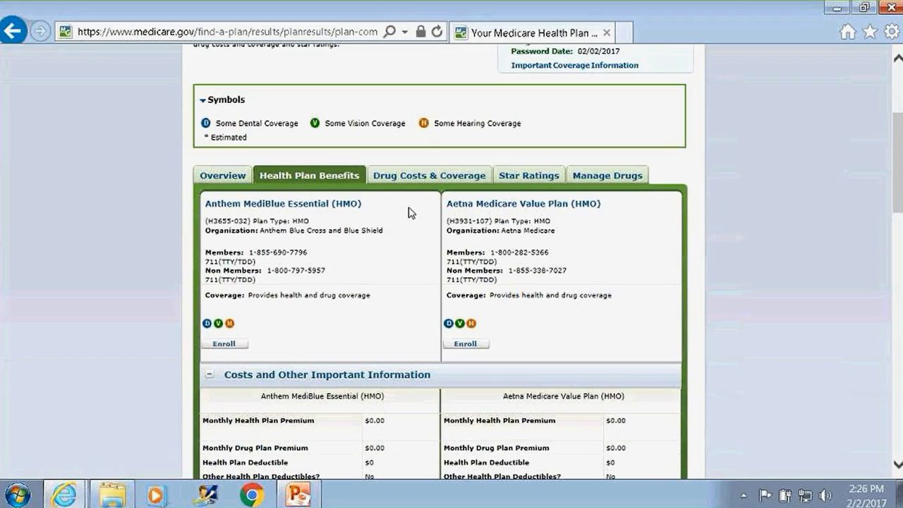
Step: Show the drug costs and coverage comparison and review fixed costs, pharmacy costs, monthly costs, formulary coverage and the drug list
{"action": "left_click", "coordinate": [438, 174]}
{"action": "scroll", "coordinate": [417, 238], "scroll_direction": "down", "scroll_amount": 3}
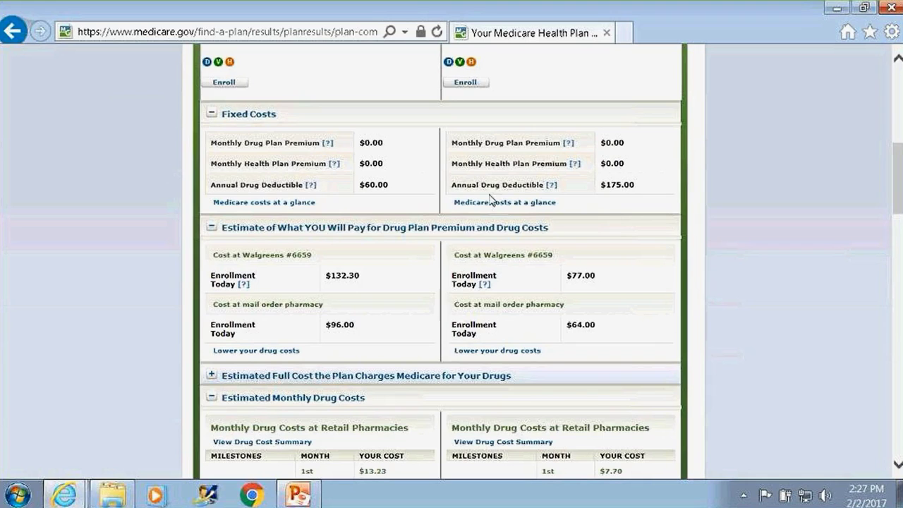
{"action": "scroll", "coordinate": [405, 202], "scroll_direction": "down", "scroll_amount": 3}
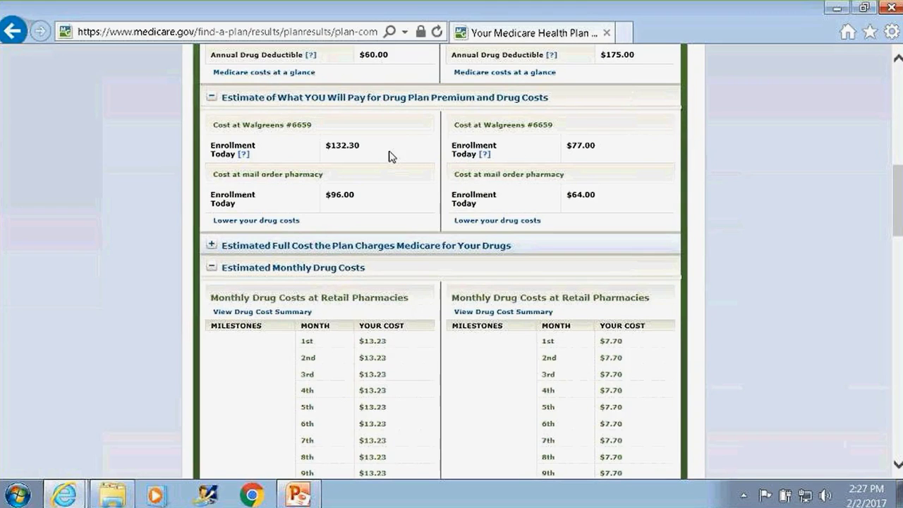
{"action": "scroll", "coordinate": [390, 155], "scroll_direction": "down", "scroll_amount": 4}
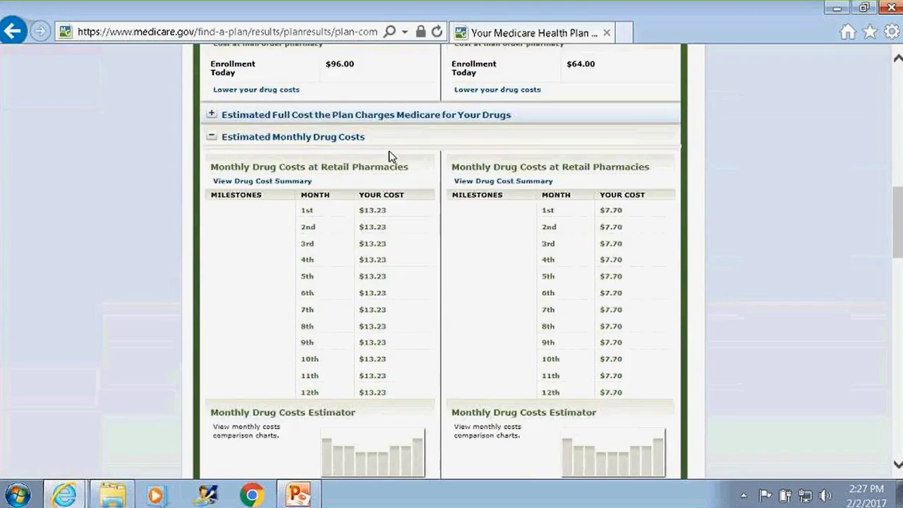
{"action": "scroll", "coordinate": [419, 174], "scroll_direction": "down", "scroll_amount": 1}
{"action": "scroll", "coordinate": [419, 176], "scroll_direction": "down", "scroll_amount": 3}
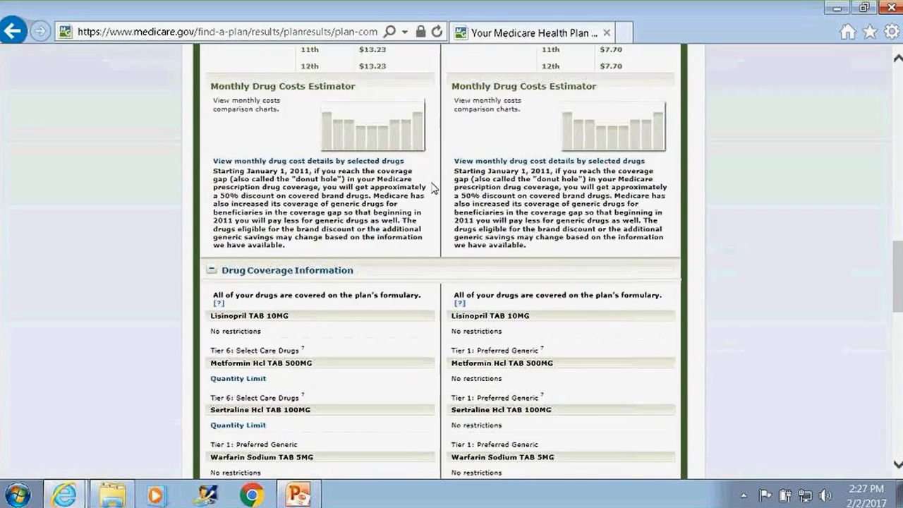
{"action": "scroll", "coordinate": [432, 189], "scroll_direction": "down", "scroll_amount": 6}
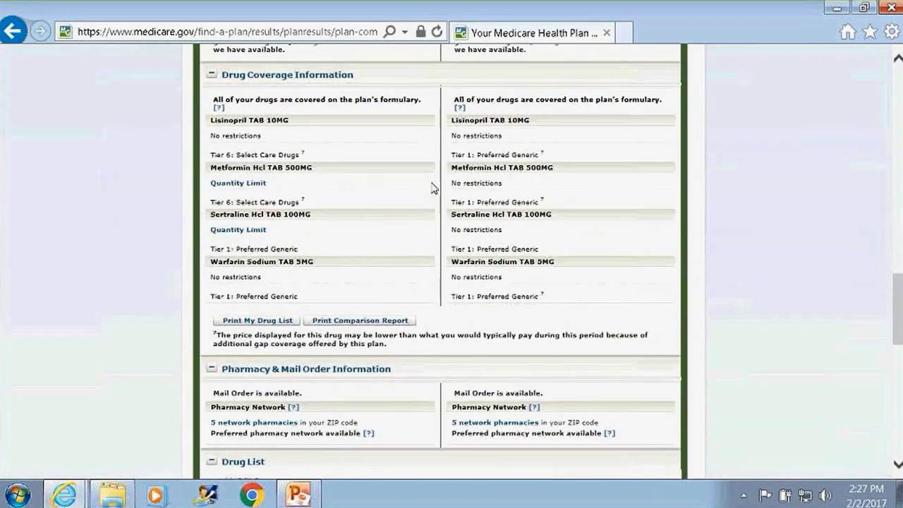
{"action": "scroll", "coordinate": [432, 189], "scroll_direction": "down", "scroll_amount": 2}
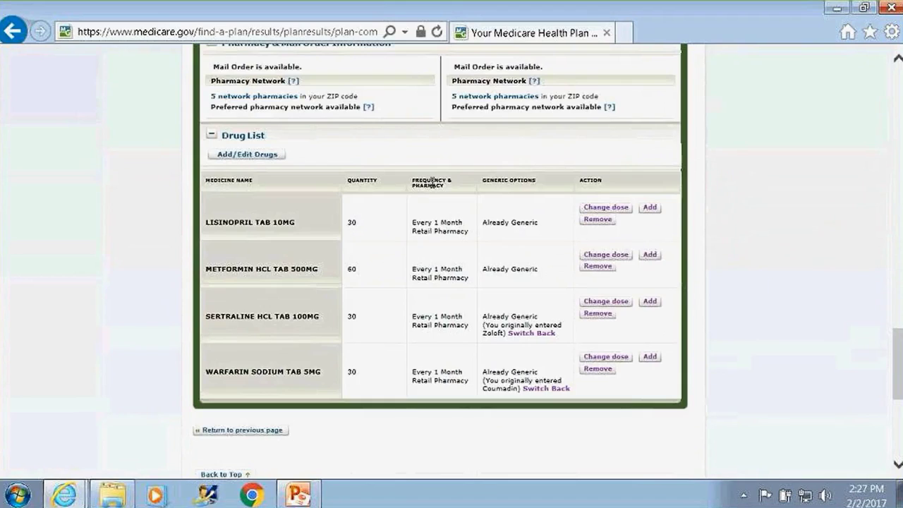
Step: Show the star ratings comparison for the Anthem and Aetna plans
{"action": "scroll", "coordinate": [416, 230], "scroll_direction": "up", "scroll_amount": 12}
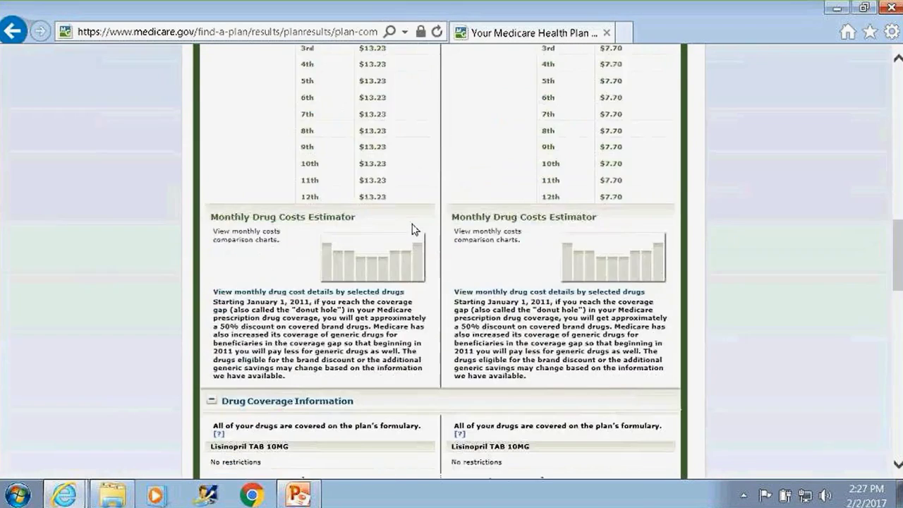
{"action": "scroll", "coordinate": [415, 230], "scroll_direction": "up", "scroll_amount": 10}
{"action": "left_click", "coordinate": [536, 308]}
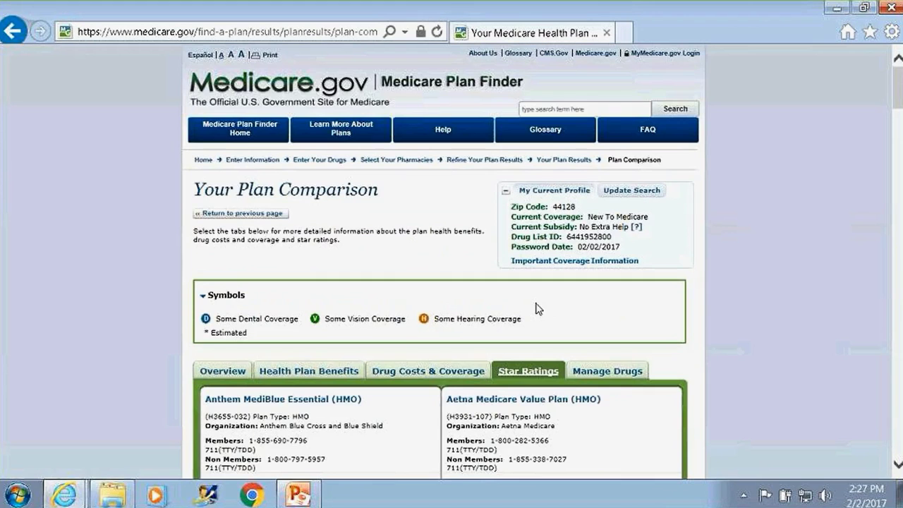
{"action": "scroll", "coordinate": [536, 308], "scroll_direction": "down", "scroll_amount": 1}
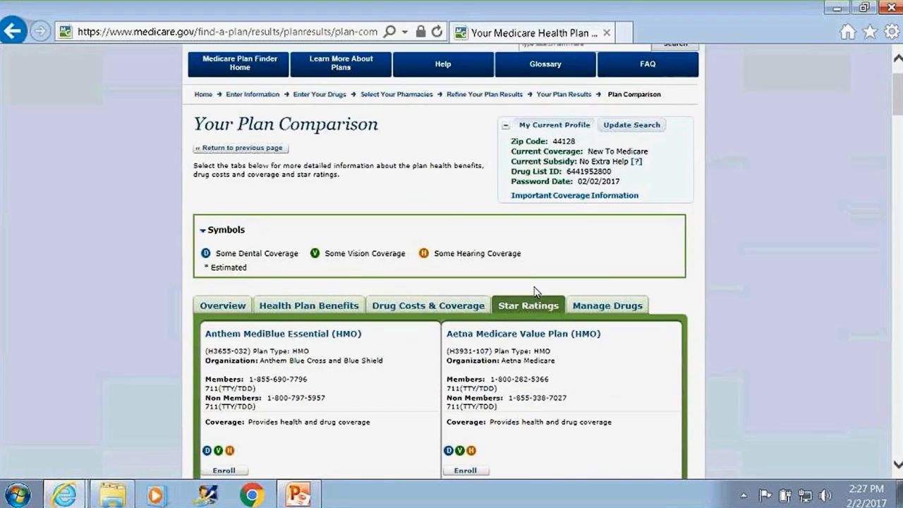
{"action": "scroll", "coordinate": [536, 291], "scroll_direction": "down", "scroll_amount": 1}
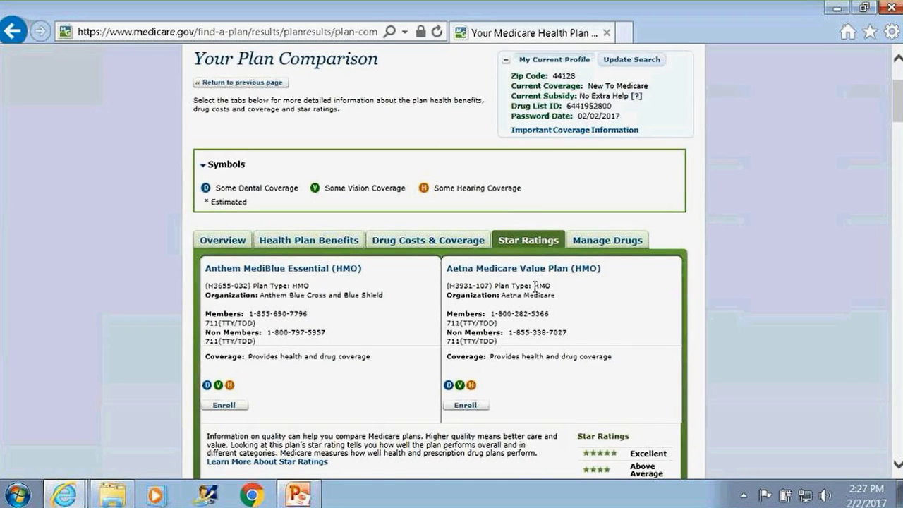
Step: Look over the plans' star ratings comparison and return to the Medicare.gov home page
{"action": "scroll", "coordinate": [535, 285], "scroll_direction": "down", "scroll_amount": 1}
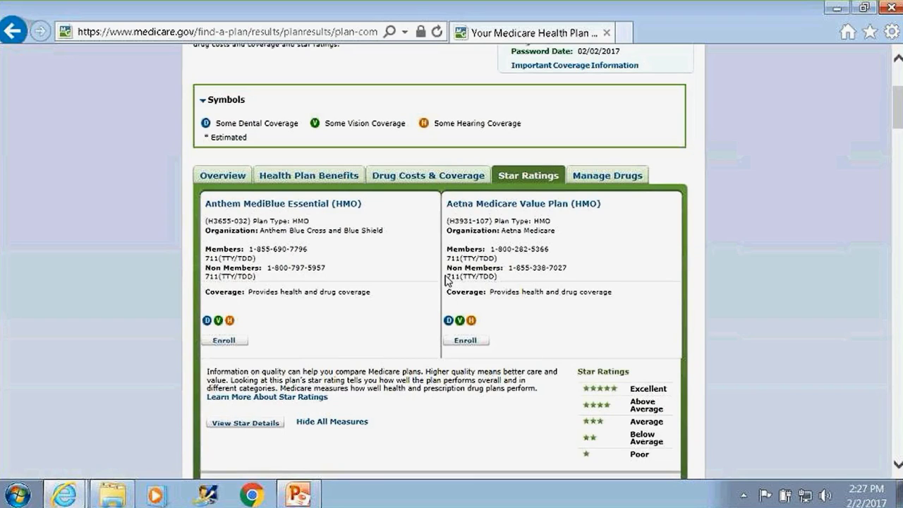
{"action": "scroll", "coordinate": [446, 281], "scroll_direction": "up", "scroll_amount": 3}
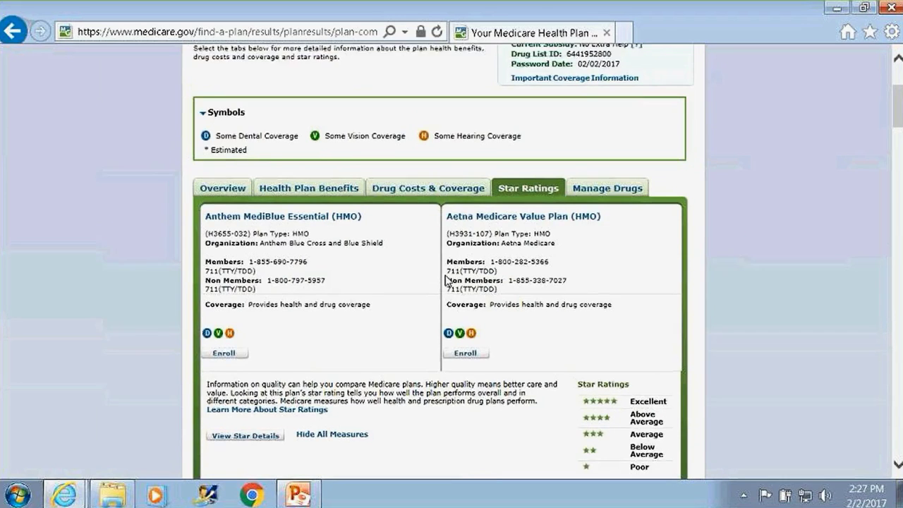
{"action": "left_click", "coordinate": [250, 78]}
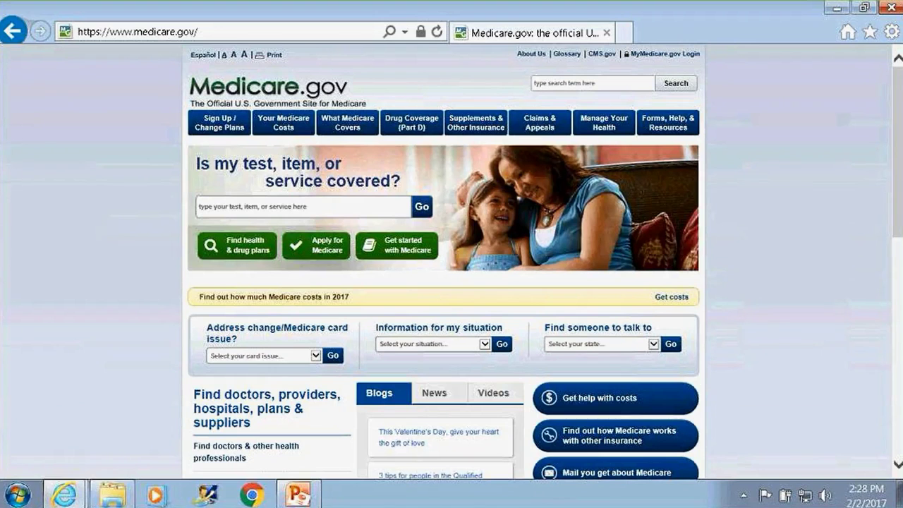
Step: Show the Medicare.gov home page's videos and open the "Medicare & You: heart disease" video
{"action": "scroll", "coordinate": [106, 156], "scroll_direction": "down", "scroll_amount": 2}
{"action": "scroll", "coordinate": [106, 156], "scroll_direction": "down", "scroll_amount": 1}
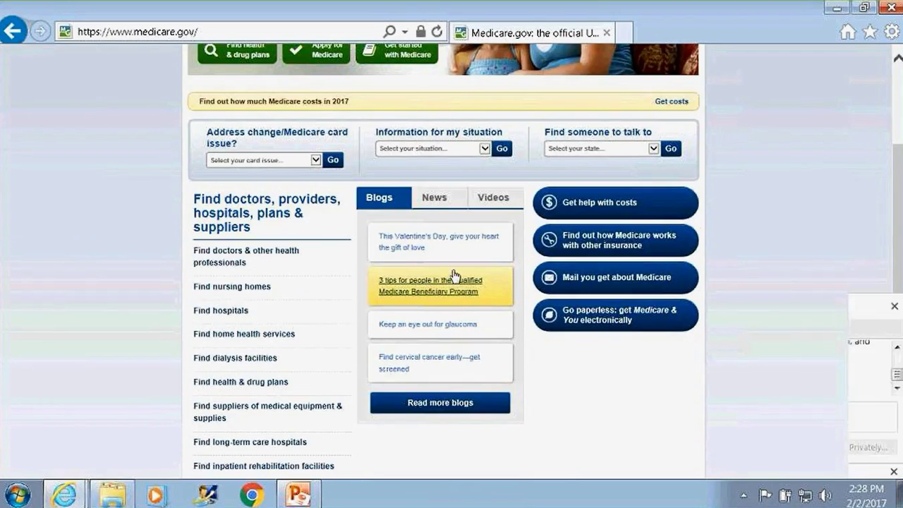
{"action": "left_click", "coordinate": [493, 197]}
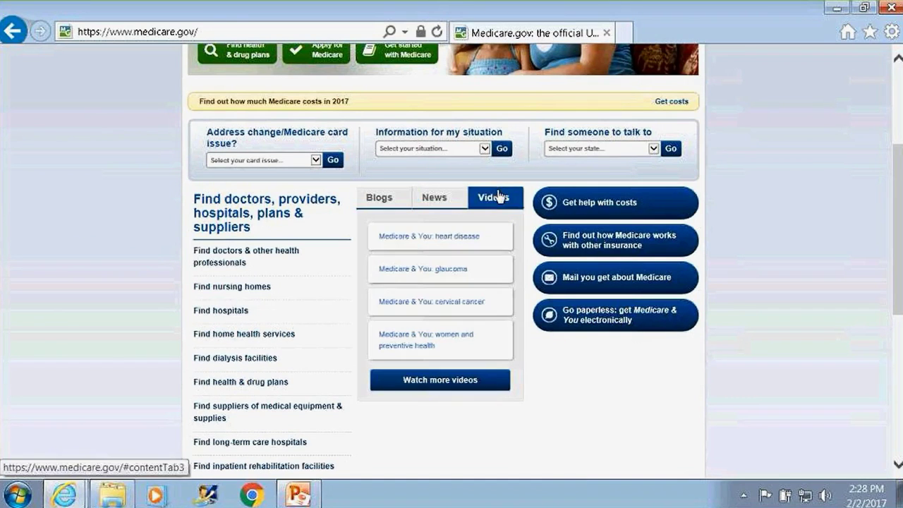
{"action": "left_click", "coordinate": [477, 244]}
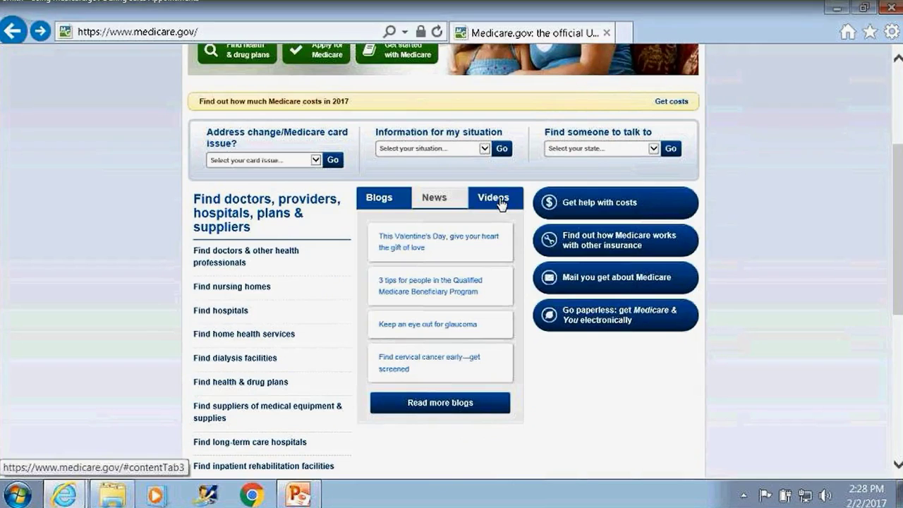
Step: Display the home page's video list again and open the full collection of Medicare videos
{"action": "left_click_drag", "start_coordinate": [459, 404], "coordinate": [486, 204]}
{"action": "left_click", "coordinate": [487, 199]}
{"action": "left_click", "coordinate": [472, 381]}
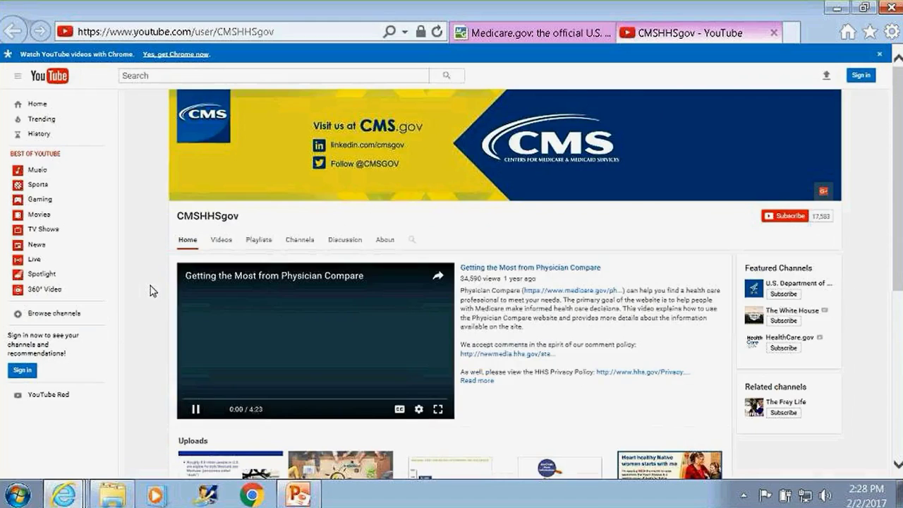
Step: Browse the CMSHHSgov YouTube channel's videos with playback paused and go back to the Medicare.gov home page
{"action": "scroll", "coordinate": [150, 290], "scroll_direction": "down", "scroll_amount": 3}
{"action": "left_click", "coordinate": [196, 211]}
{"action": "scroll", "coordinate": [177, 218], "scroll_direction": "down", "scroll_amount": 1}
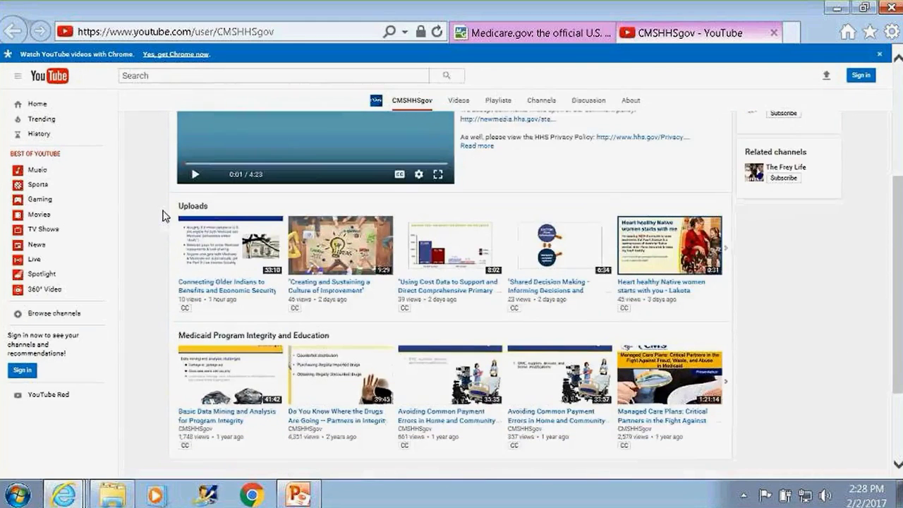
{"action": "scroll", "coordinate": [163, 215], "scroll_direction": "down", "scroll_amount": 2}
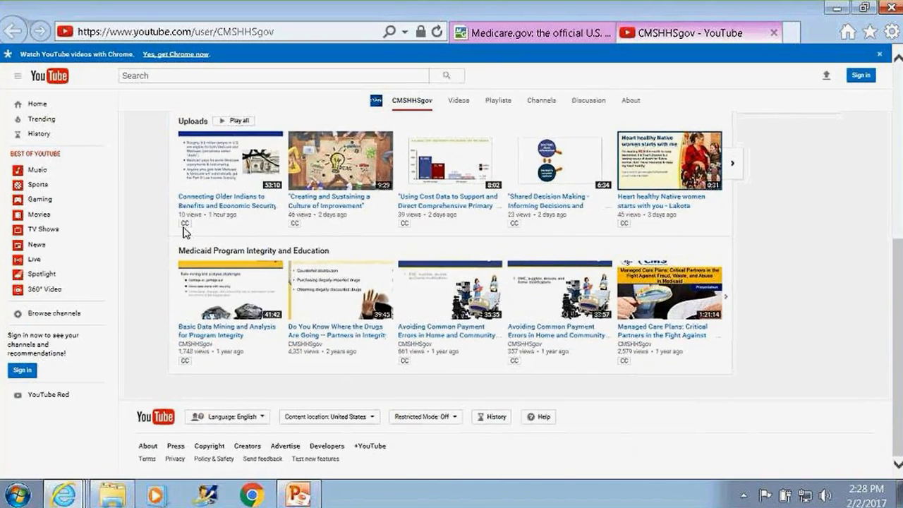
{"action": "scroll", "coordinate": [183, 233], "scroll_direction": "up", "scroll_amount": 5}
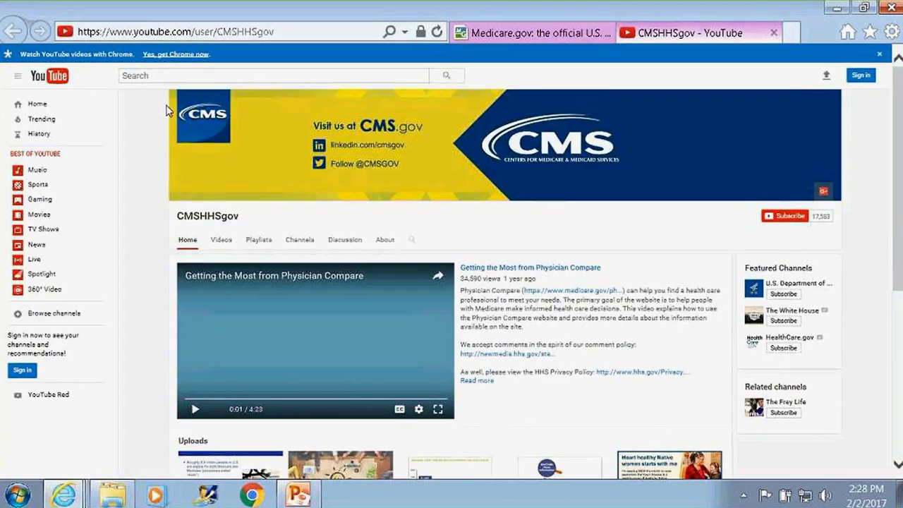
{"action": "left_click", "coordinate": [561, 31]}
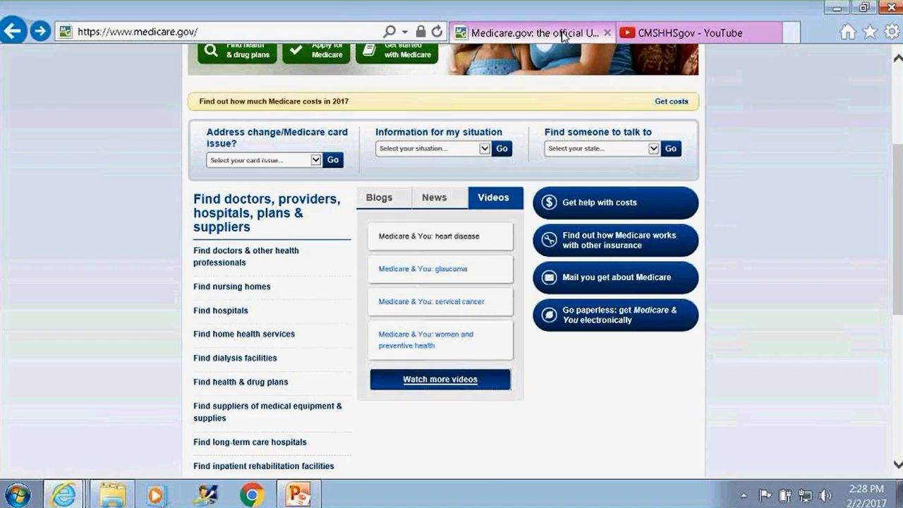
{"action": "scroll", "coordinate": [125, 261], "scroll_direction": "up", "scroll_amount": 3}
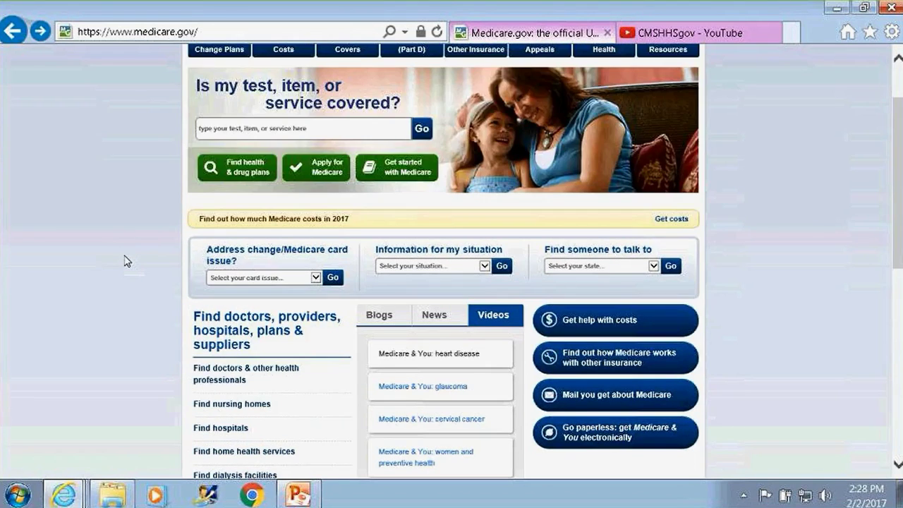
Step: Switch to PowerPoint and resume the slide show from the Live Demonstration slide, advancing to the "Thank you!" slide
{"action": "left_click", "coordinate": [308, 499]}
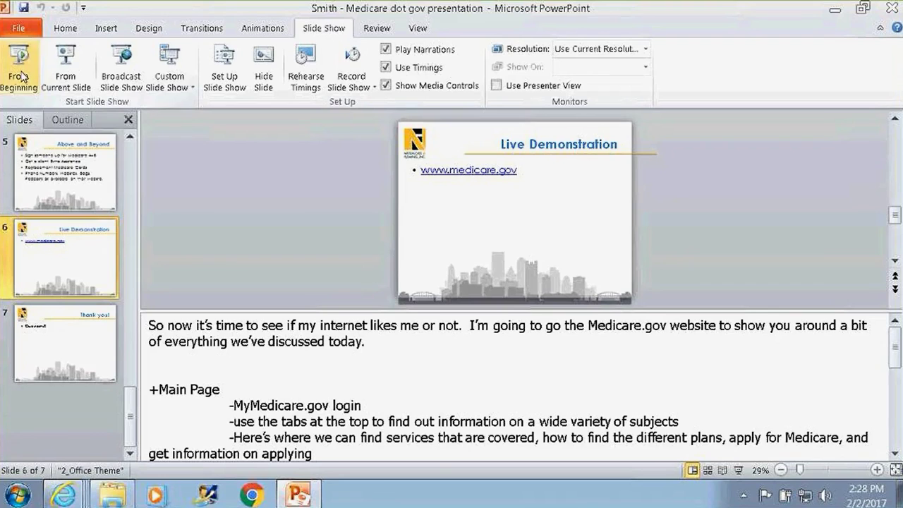
{"action": "left_click", "coordinate": [60, 83]}
{"action": "left_click", "coordinate": [384, 259]}
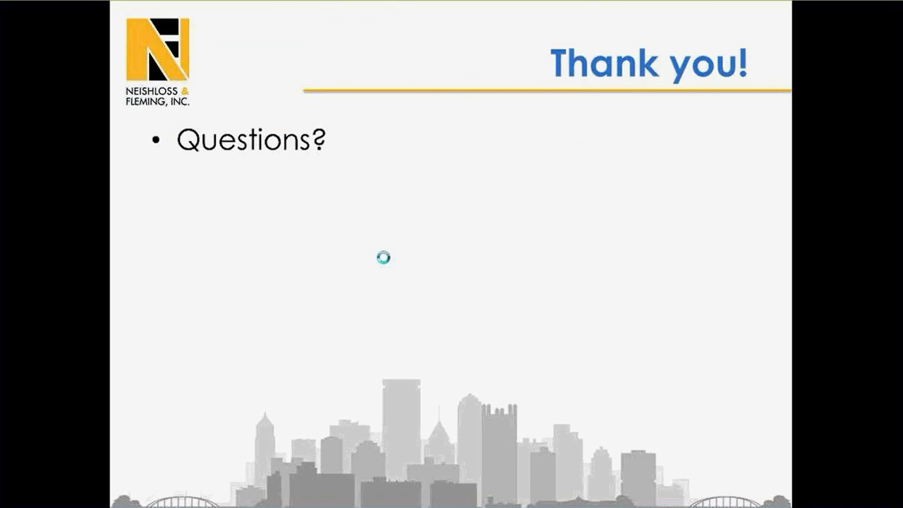